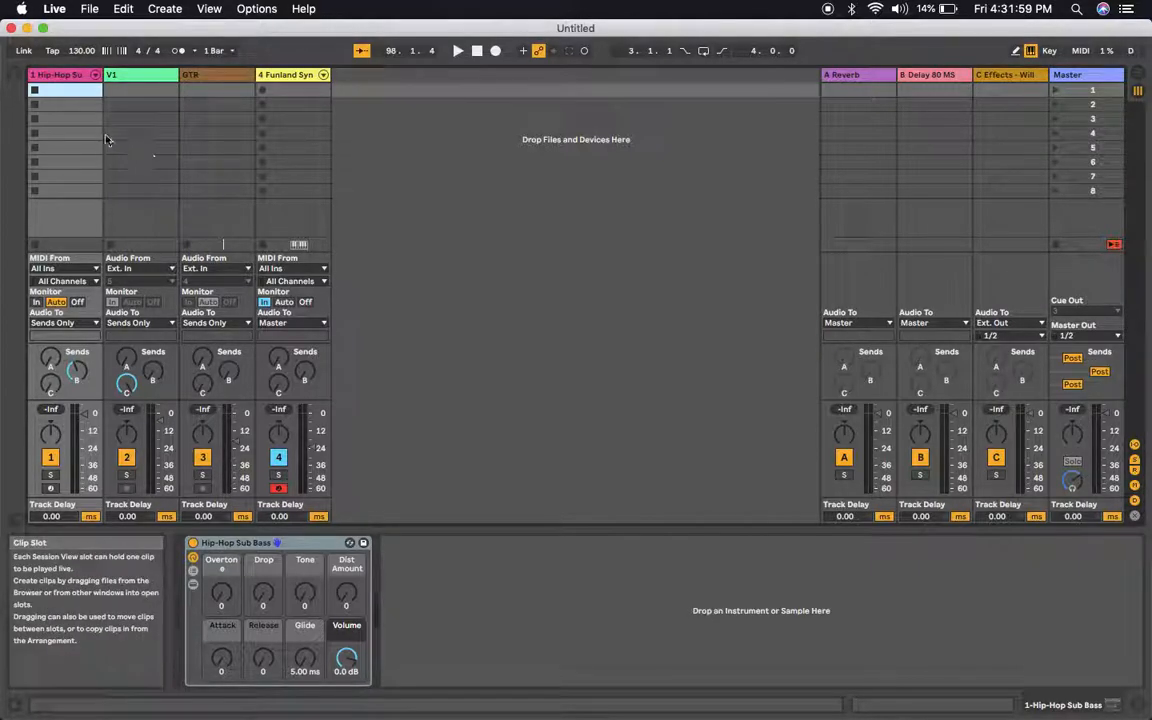
# Delete the Hip-Hop Sub Bass, V1 and GTR tracks from the set.
pyautogui.press('super+r')
pyautogui.press('Return')
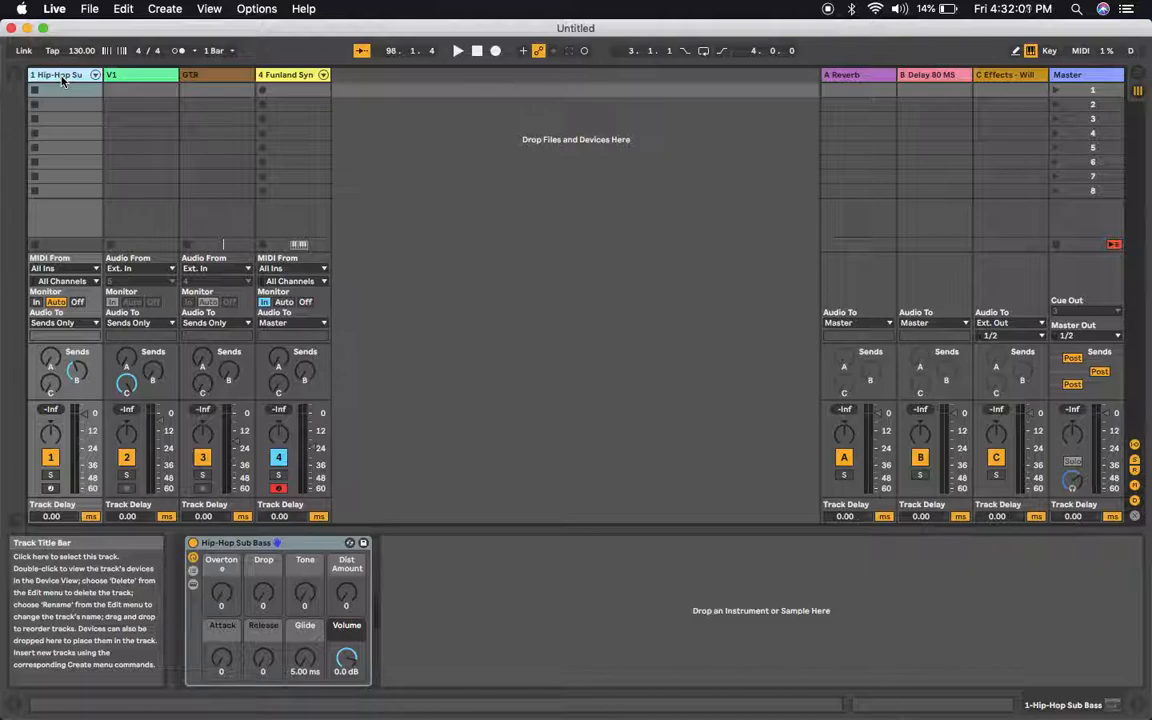
pyautogui.press('BackSpace')
pyautogui.press('BackSpace')
pyautogui.press('BackSpace')
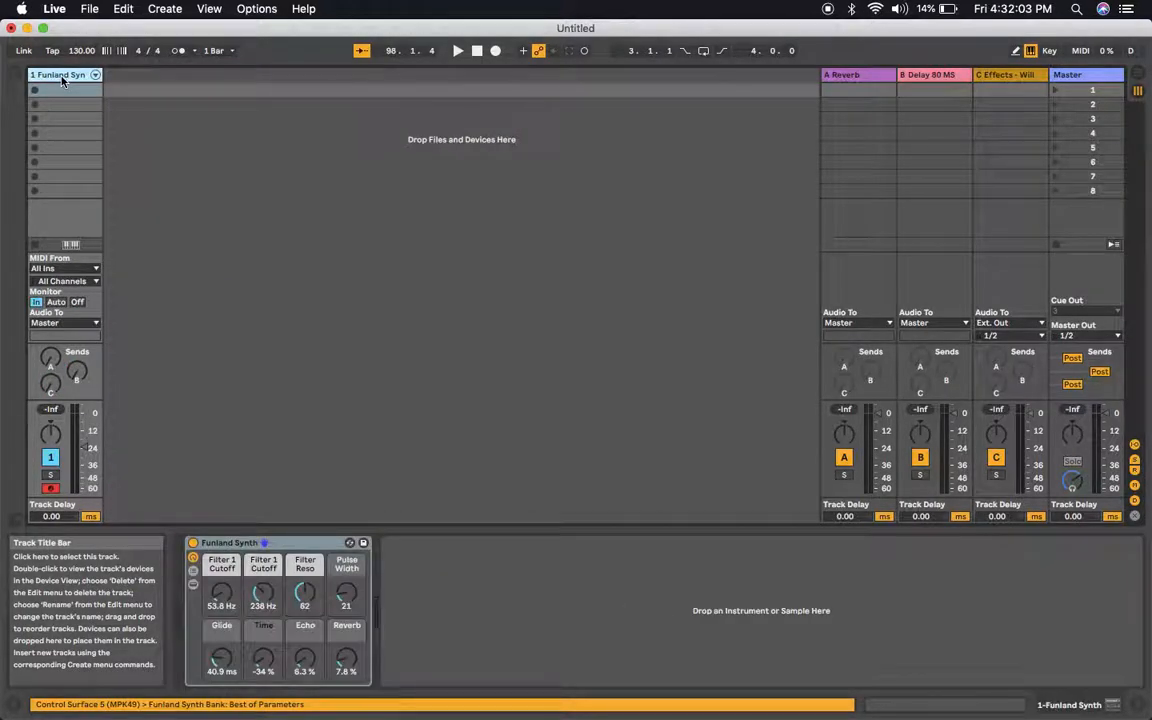
# Replace the Funland Synth track with one new MIDI track and one new audio track.
pyautogui.press('super+shift+t')
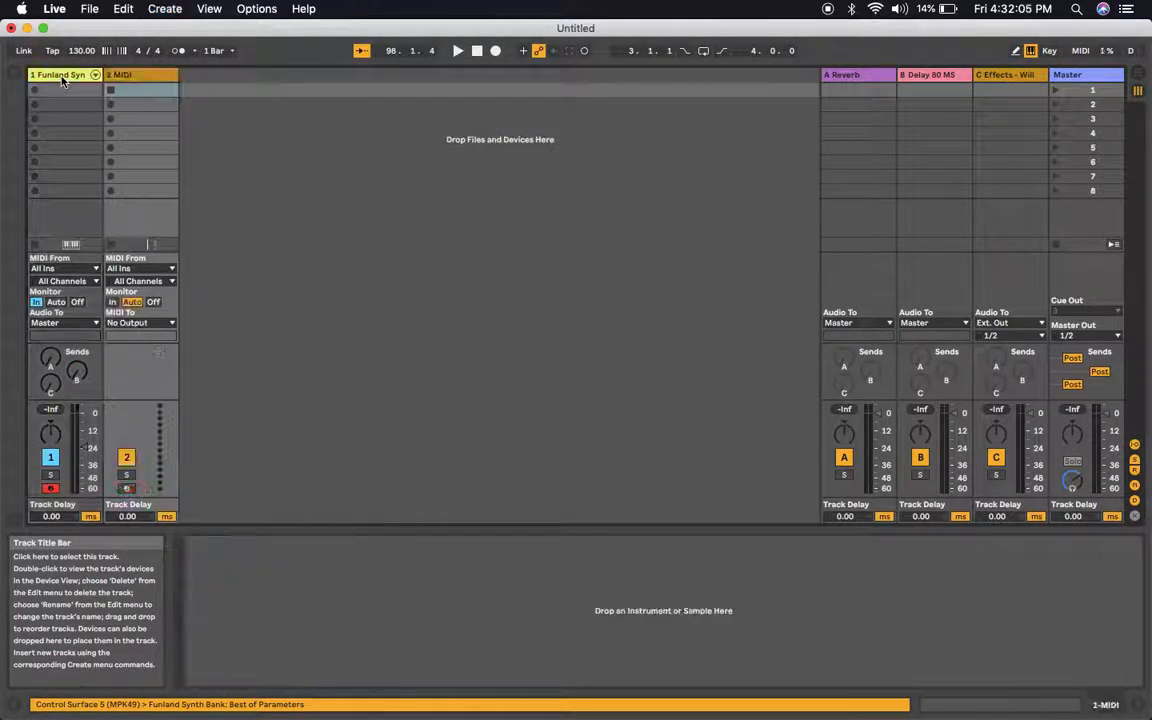
pyautogui.press('super+t')
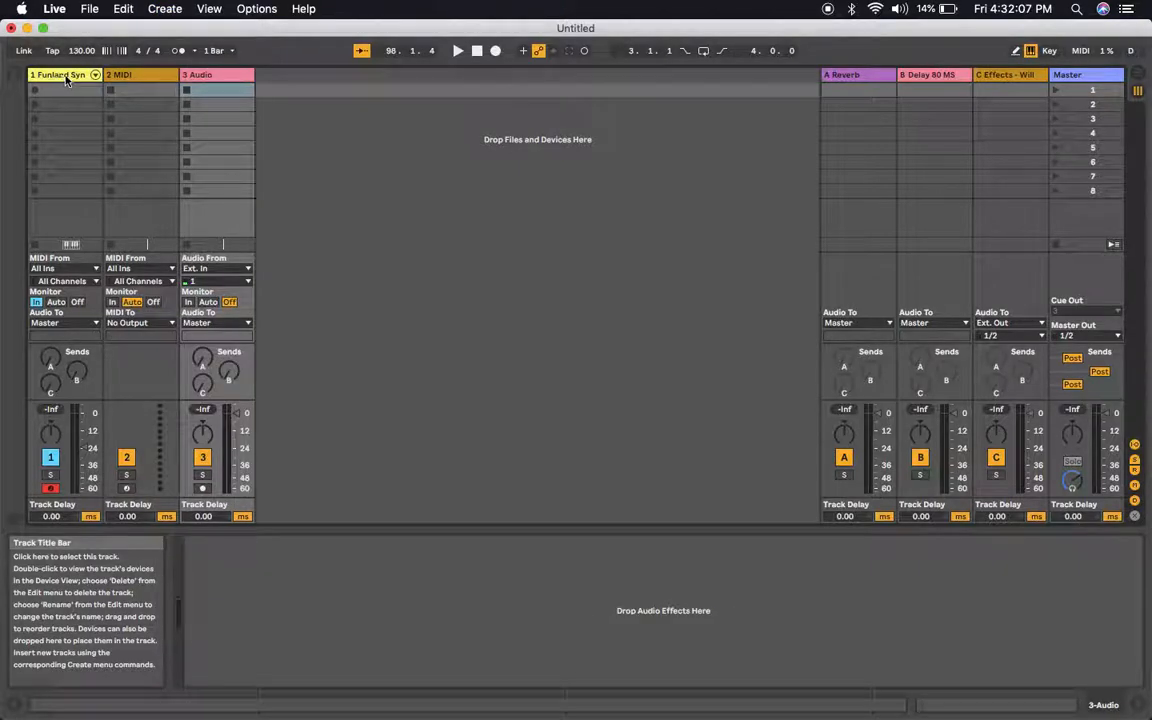
pyautogui.click(62, 78)
pyautogui.press('BackSpace')
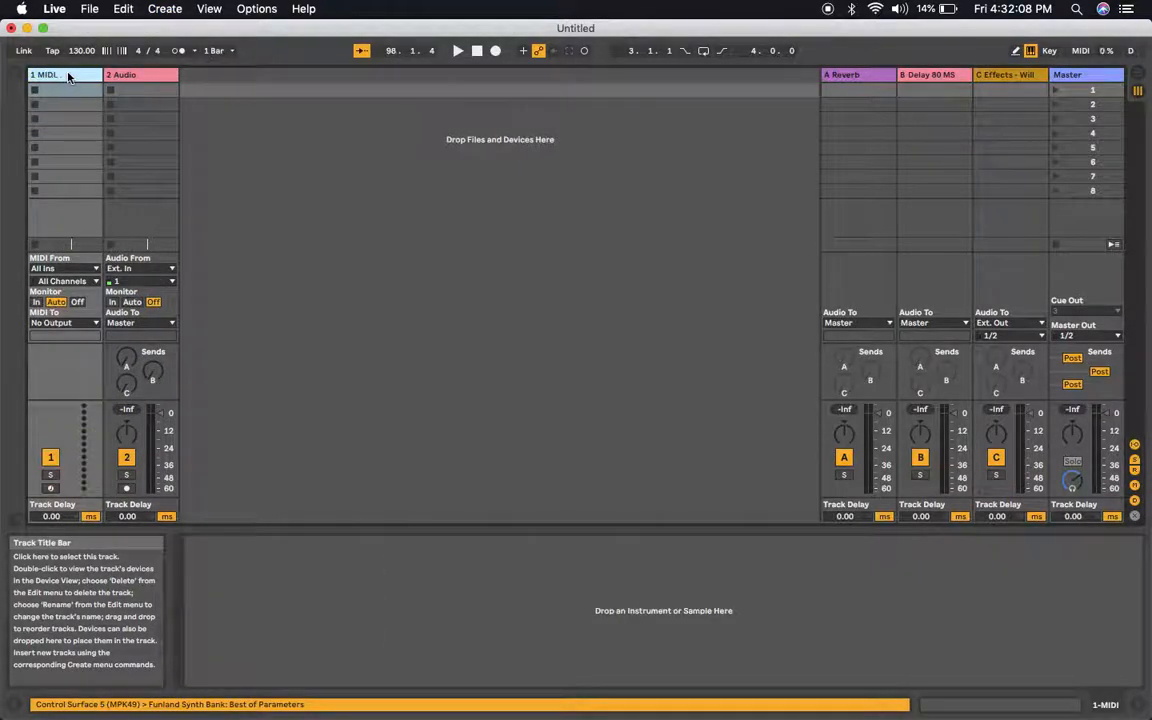
pyautogui.click(140, 118)
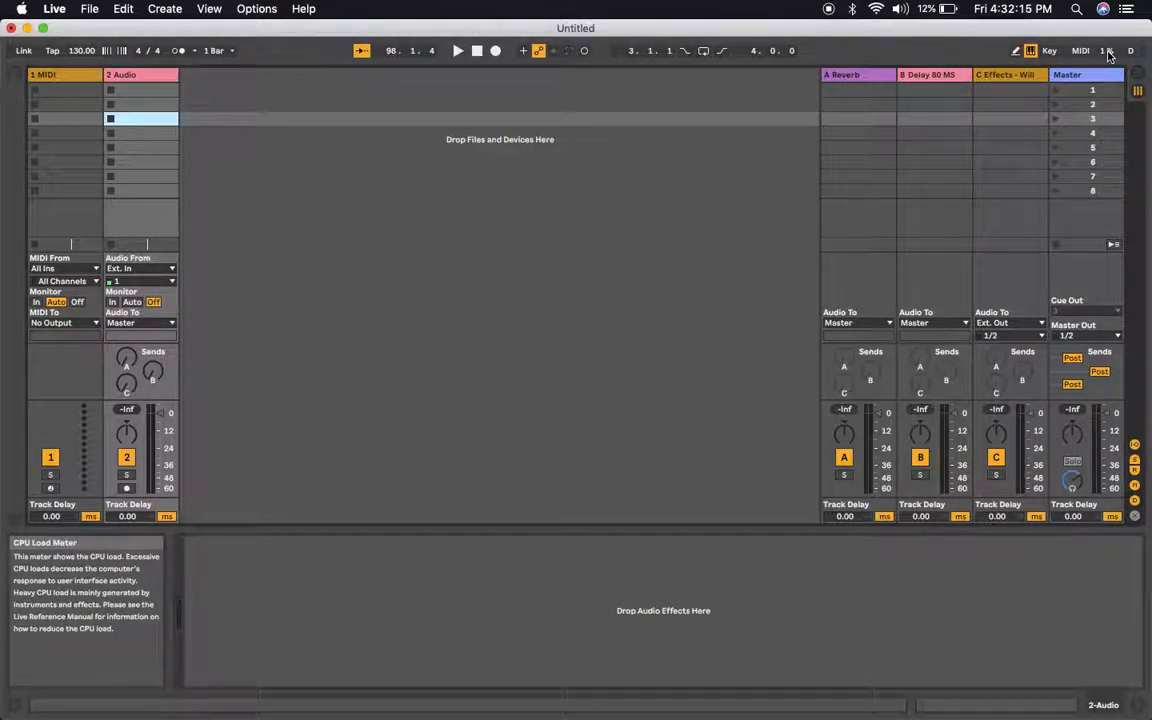
# In the audio preferences, choose Built-in Microphone (2 In, 0 Out) as input device and Built-in Output (0 In, 2 Out) as output device.
pyautogui.press('super+comma')
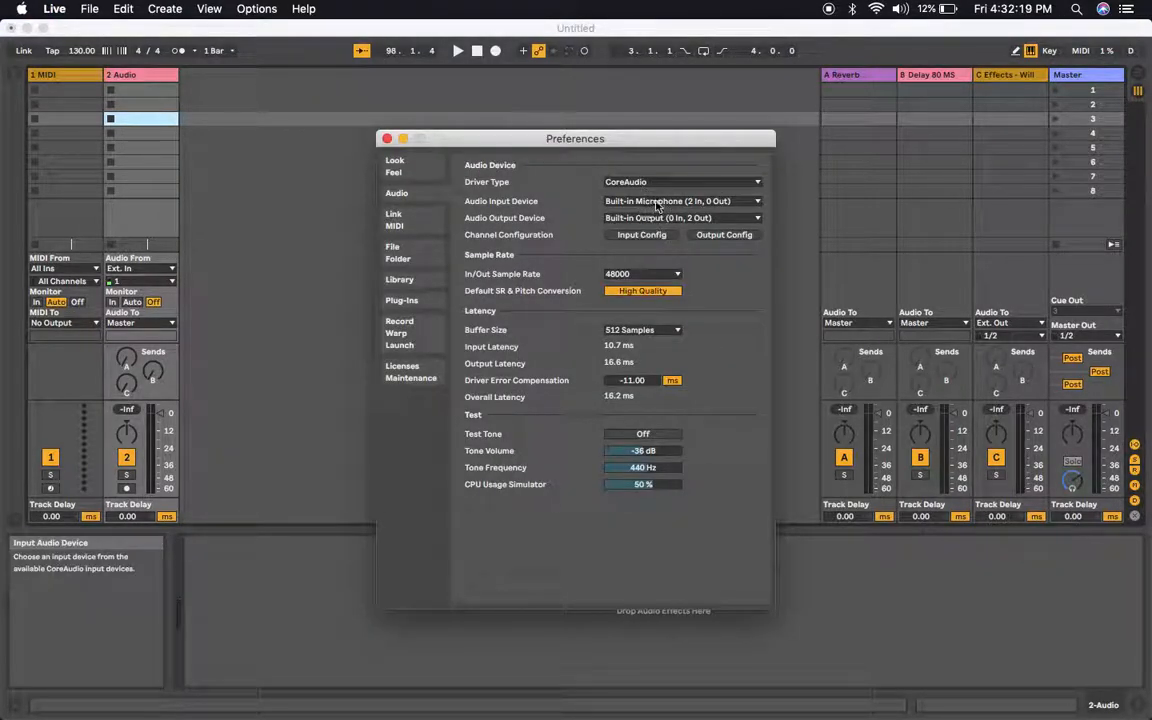
pyautogui.click(667, 202)
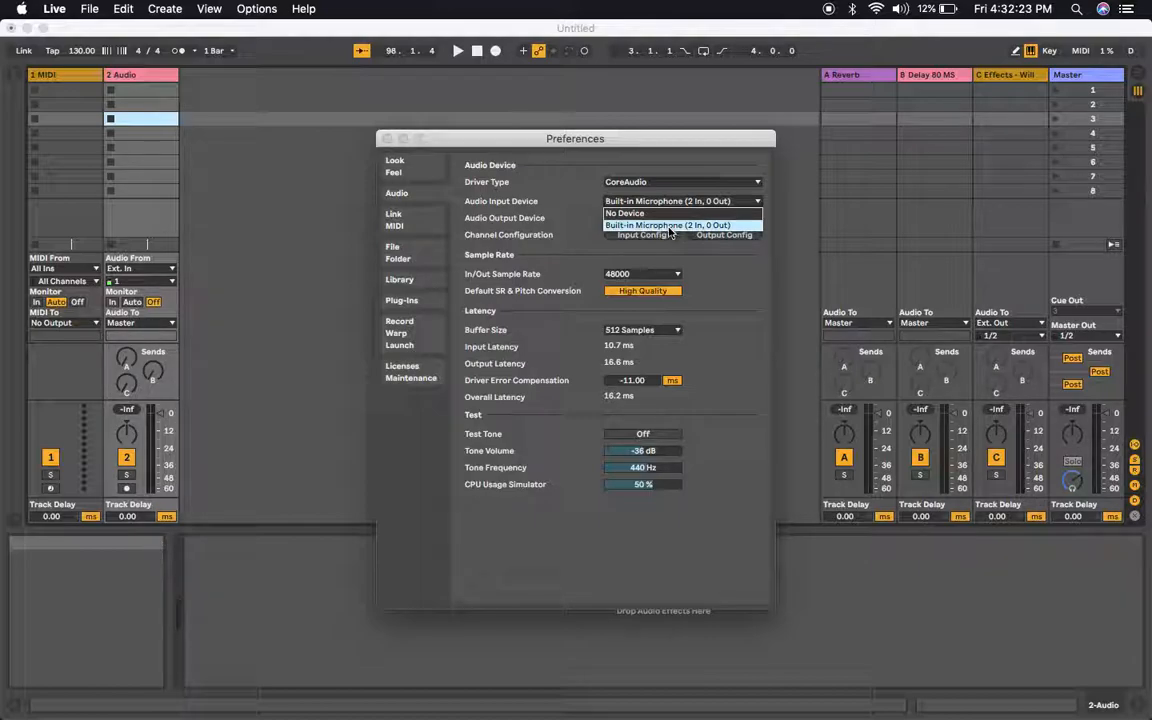
pyautogui.click(669, 226)
pyautogui.click(688, 202)
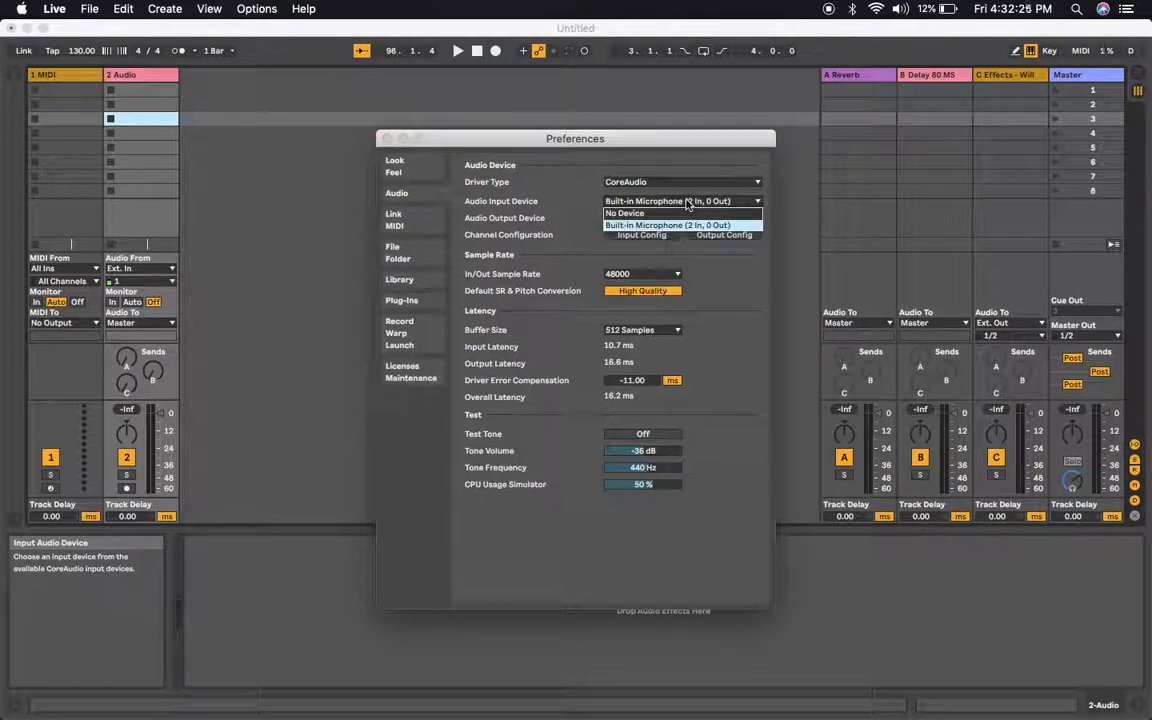
pyautogui.click(688, 202)
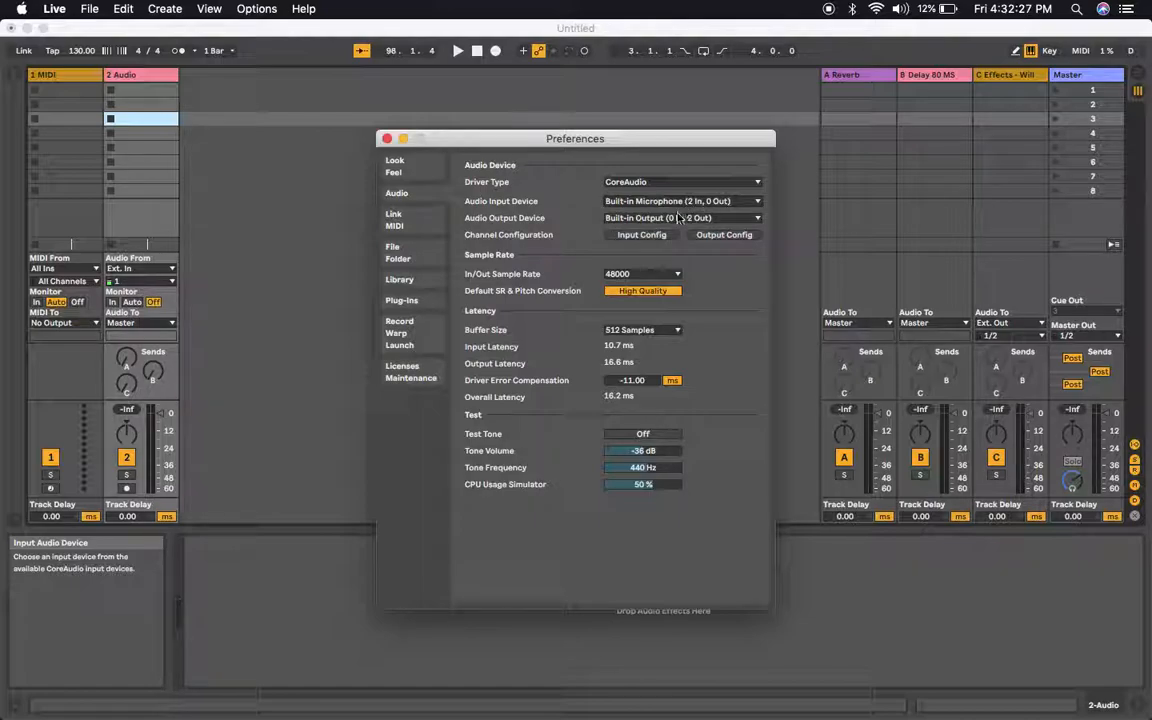
pyautogui.click(680, 218)
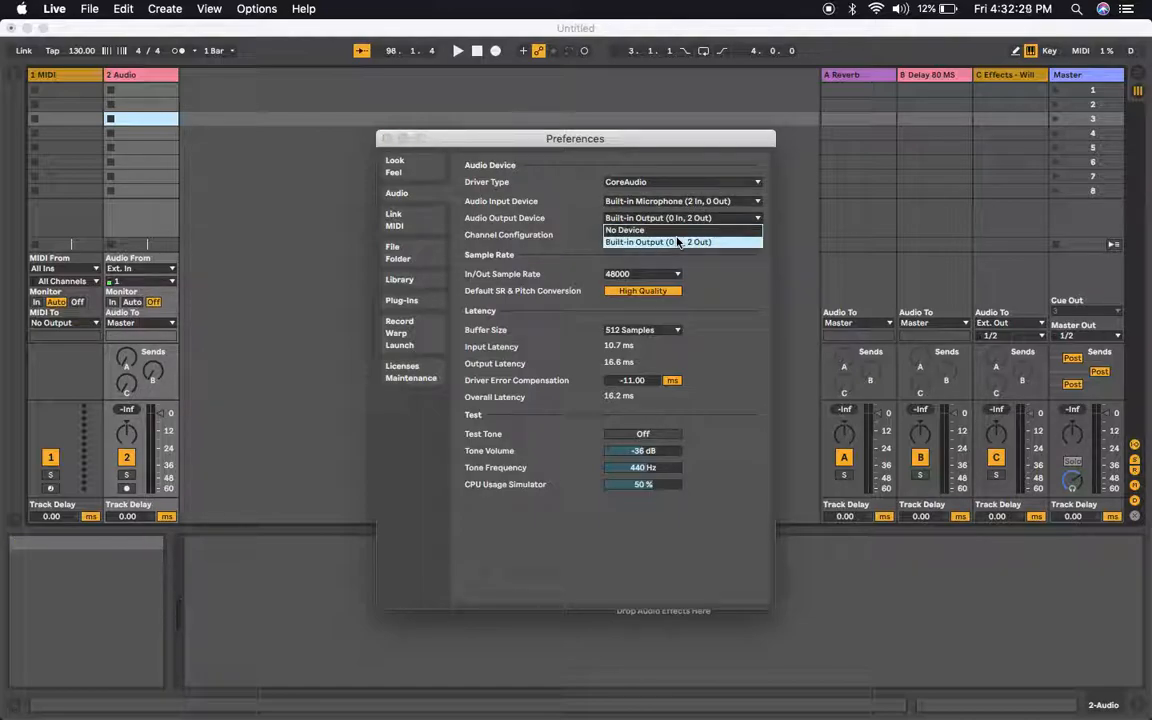
pyautogui.click(677, 241)
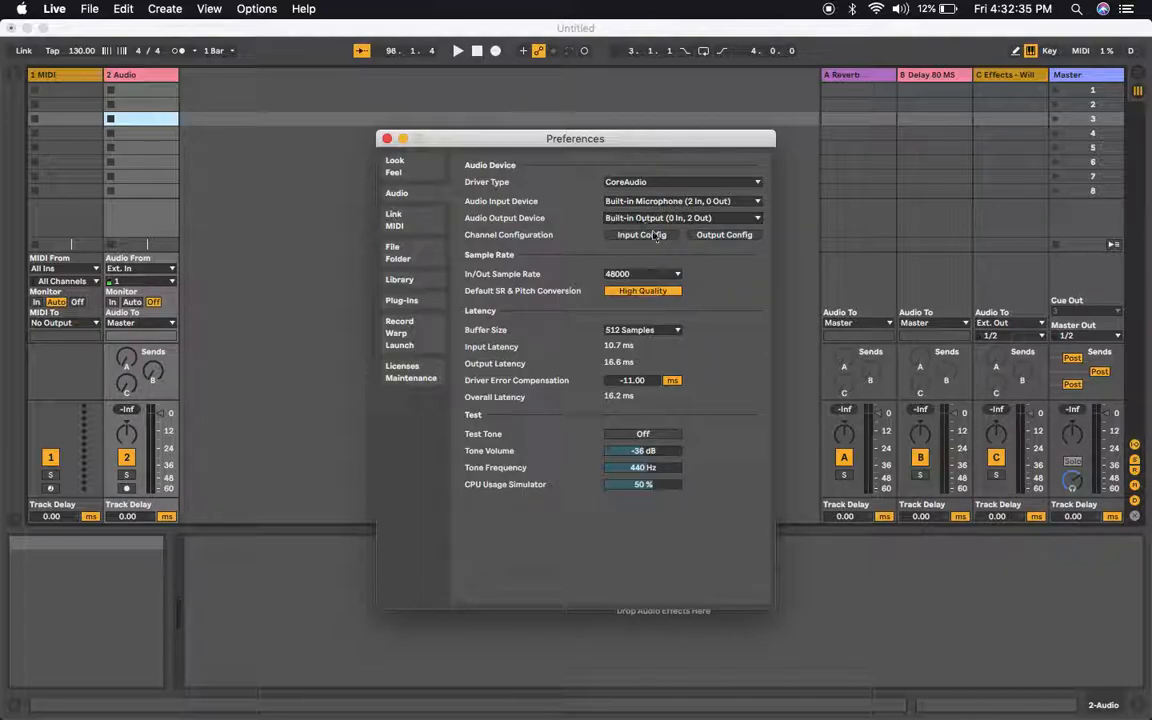
pyautogui.click(387, 140)
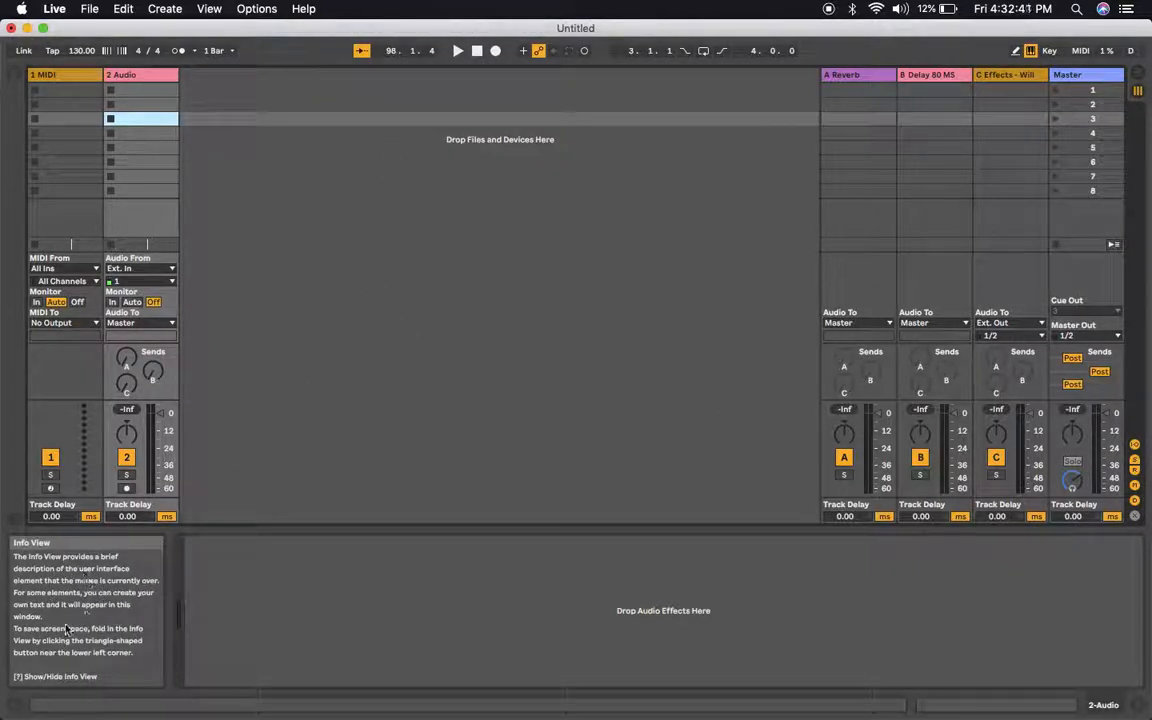
# Hide the Info View and show it again.
pyautogui.click(15, 708)
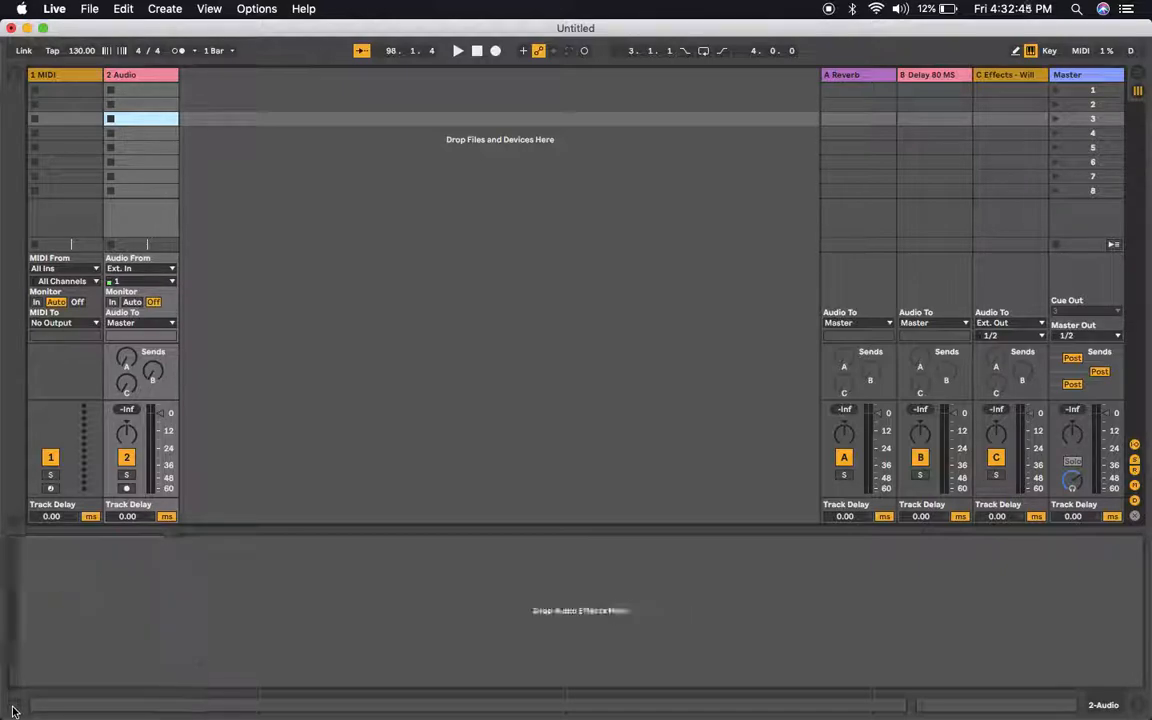
pyautogui.click(15, 708)
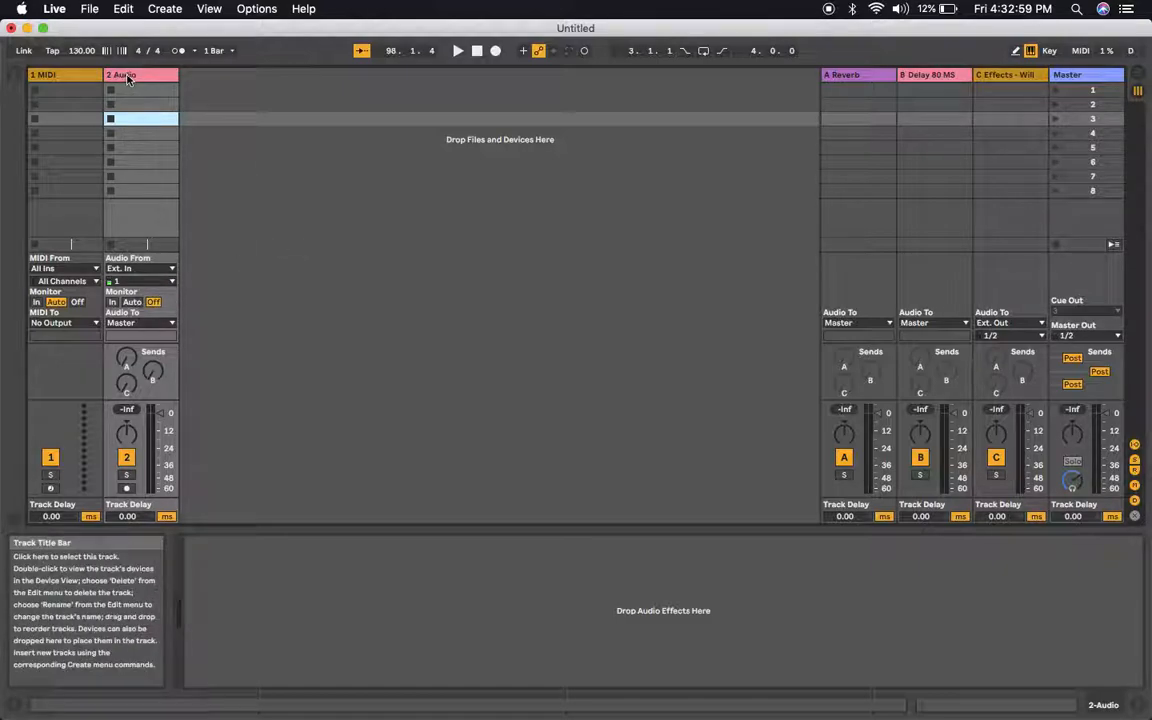
pyautogui.click(1031, 51)
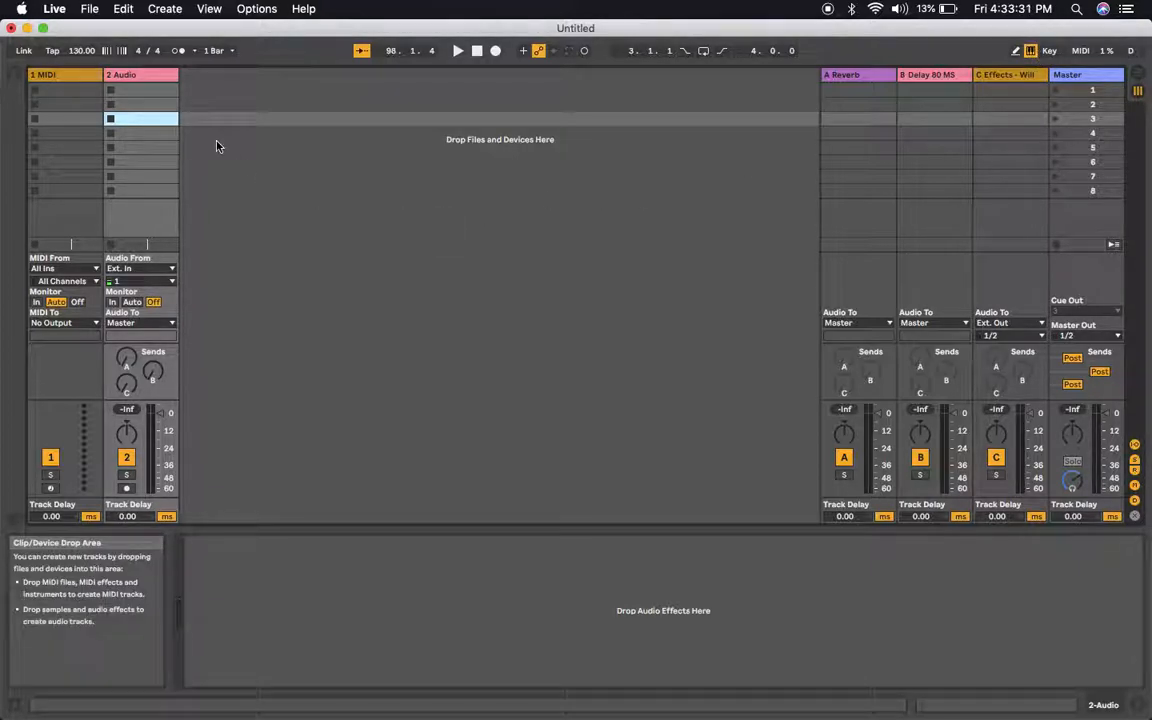
# Select the MIDI track, then show the browser and expand the Drum Rack presets under Instruments.
pyautogui.click(62, 76)
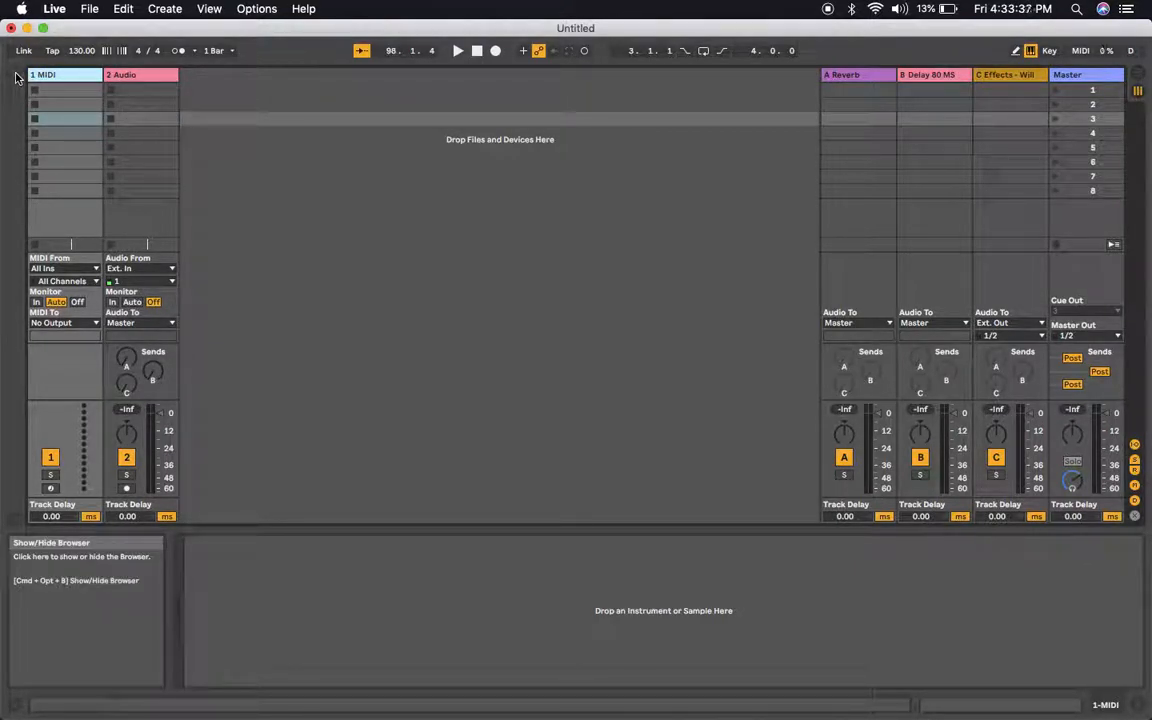
pyautogui.click(16, 77)
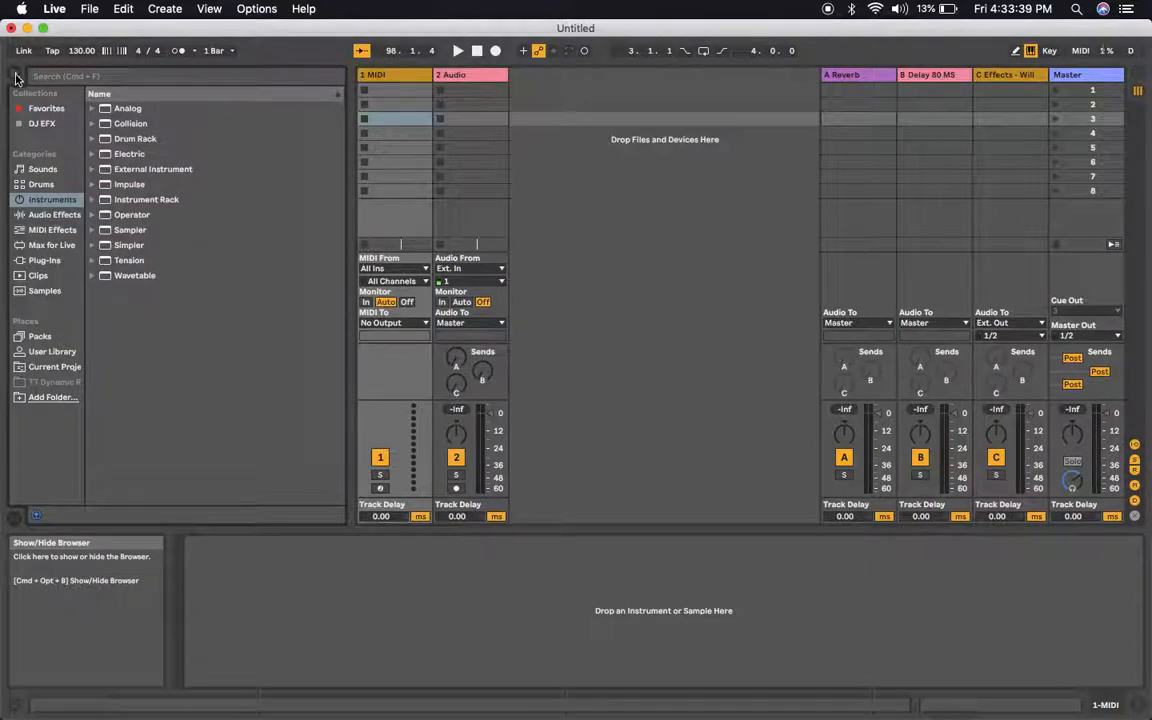
pyautogui.click(92, 140)
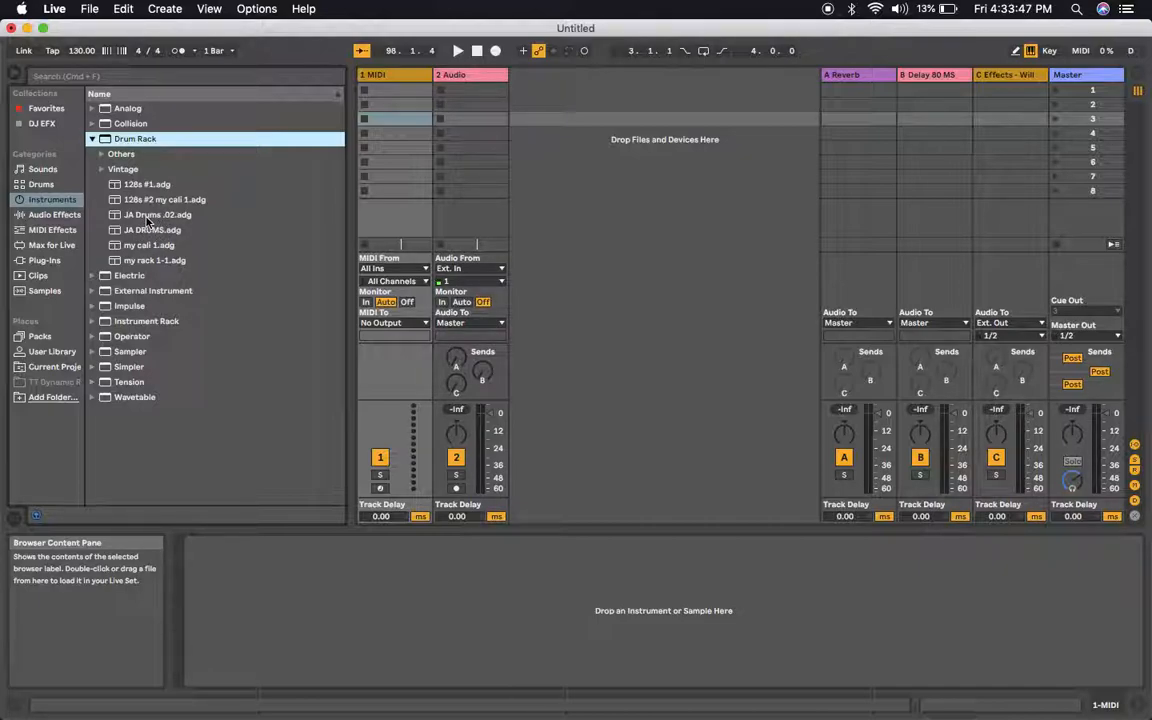
# Preview the Castle Kit.adg preset in the Drums category of the browser.
pyautogui.click(45, 184)
pyautogui.scroll(-15, 193, 370)
pyautogui.scroll(-15, 197, 412)
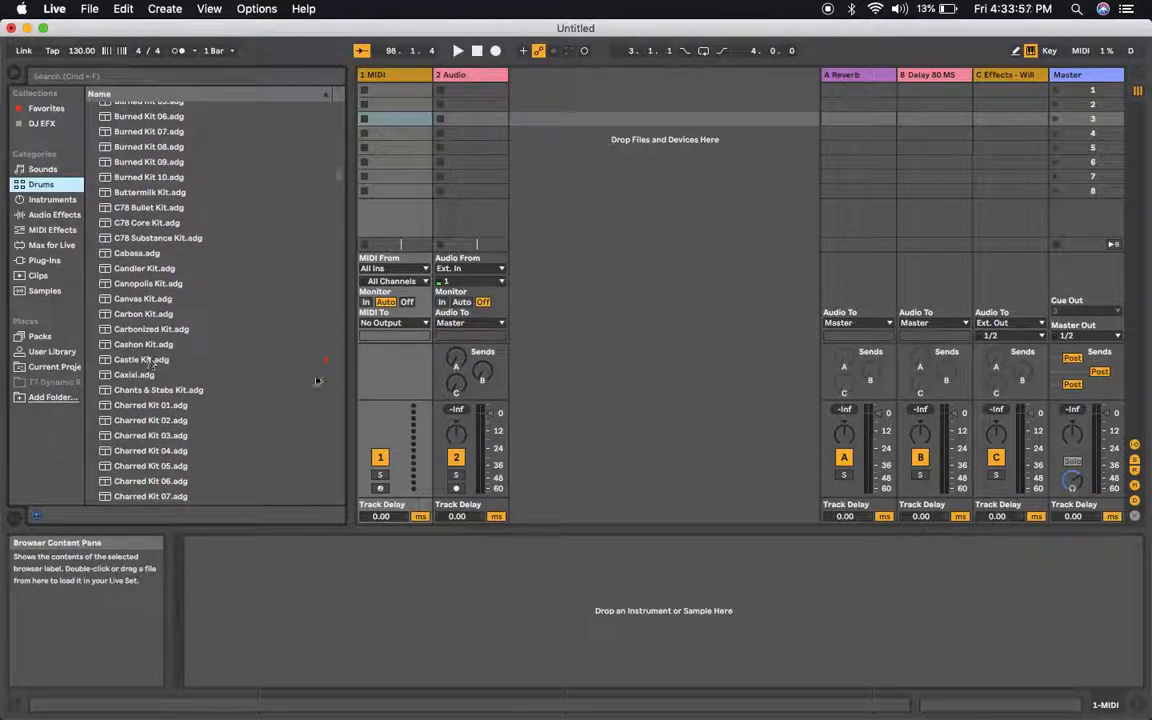
pyautogui.click(156, 361)
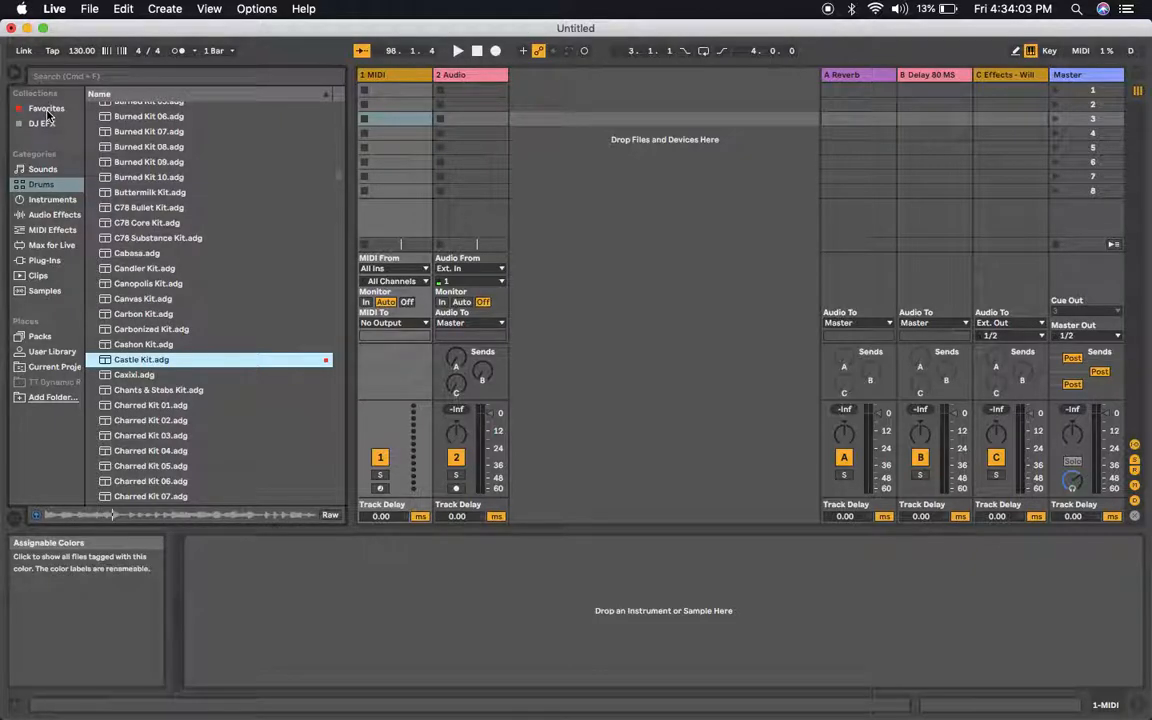
# Look through the Favorites collection and the MIDI Effects, Max for Live and Audio Effects categories in the browser.
pyautogui.click(50, 111)
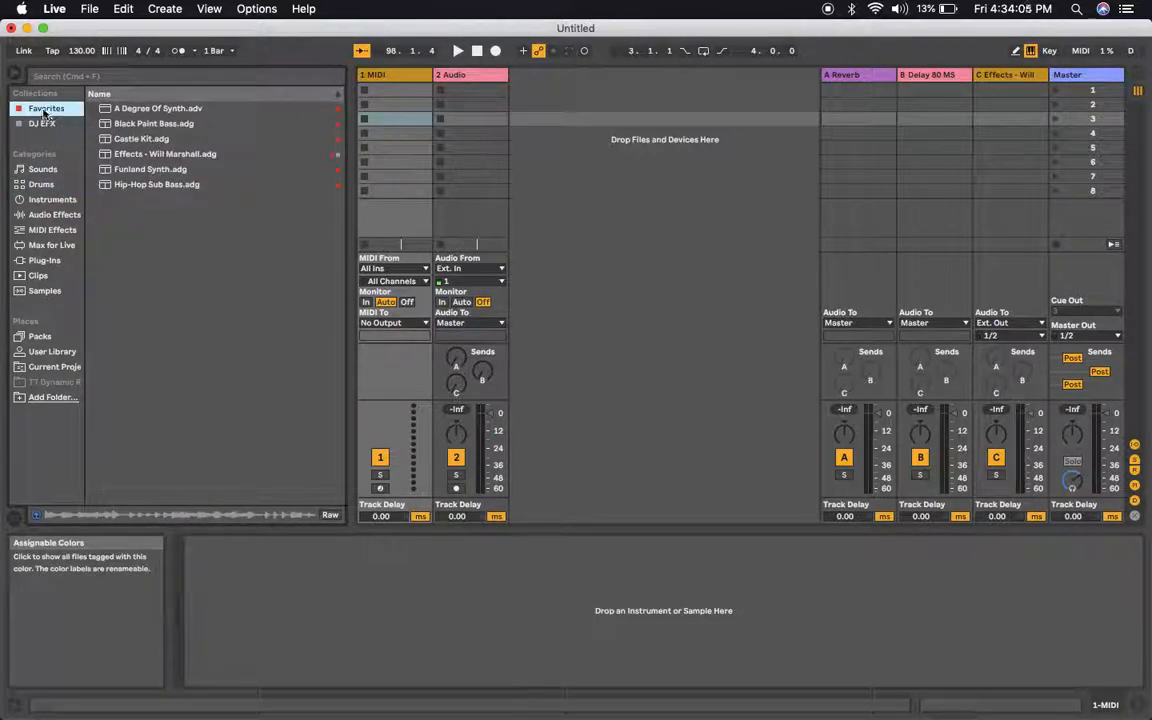
pyautogui.click(46, 231)
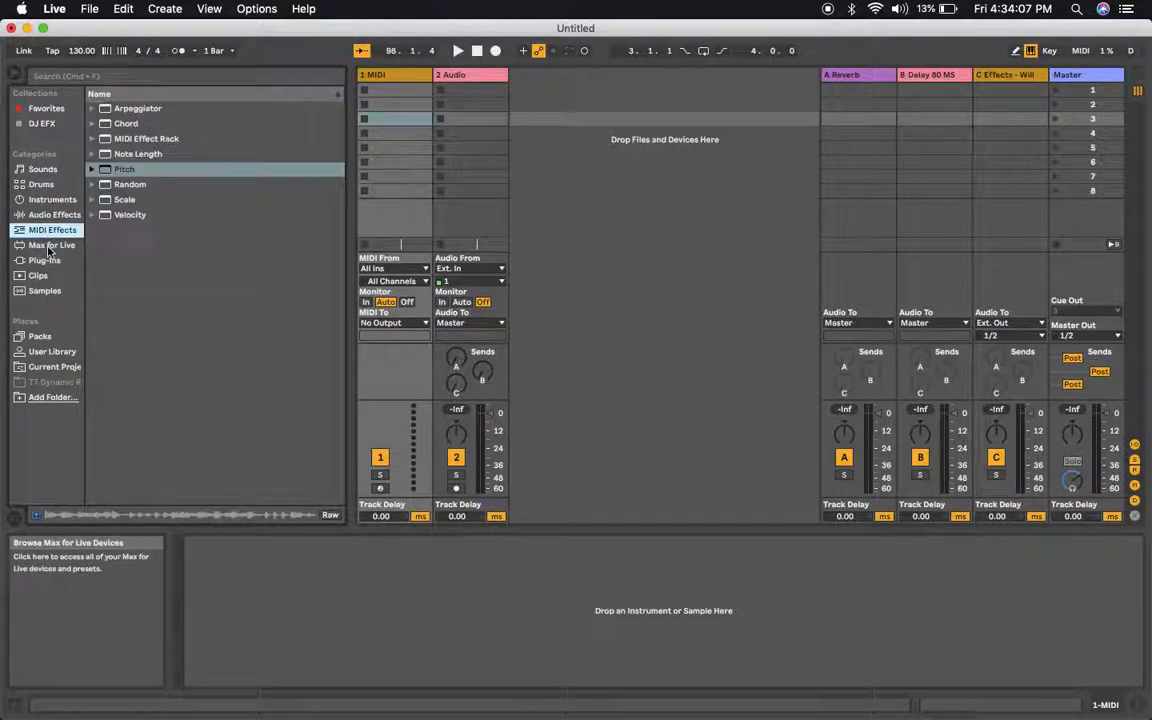
pyautogui.click(50, 245)
pyautogui.click(51, 215)
# Add the JA Drums .02.adg preset from the Instruments category to the Favorites collection.
pyautogui.click(52, 200)
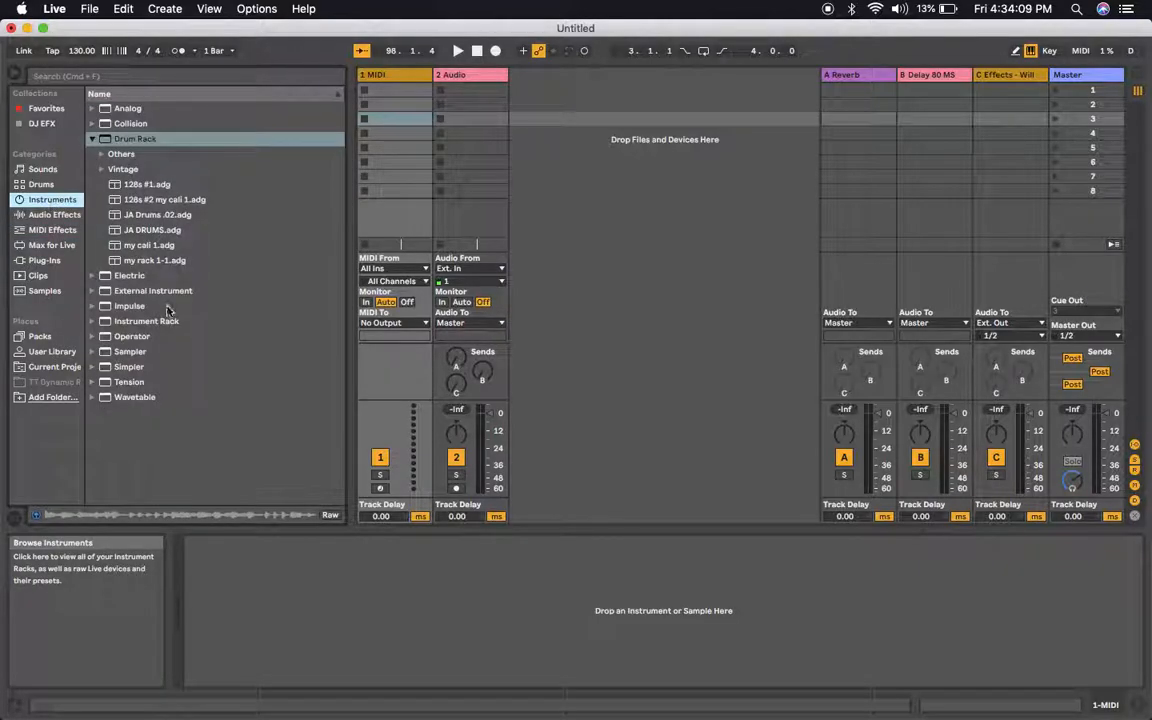
pyautogui.rightClick(165, 217)
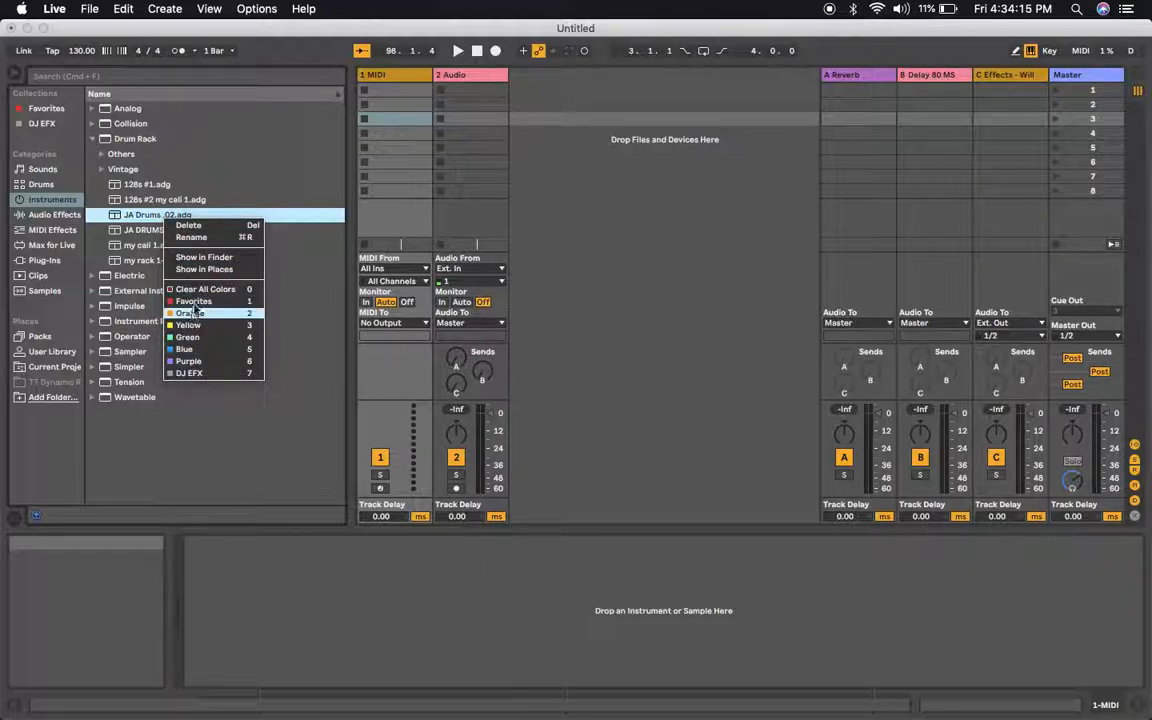
pyautogui.click(201, 303)
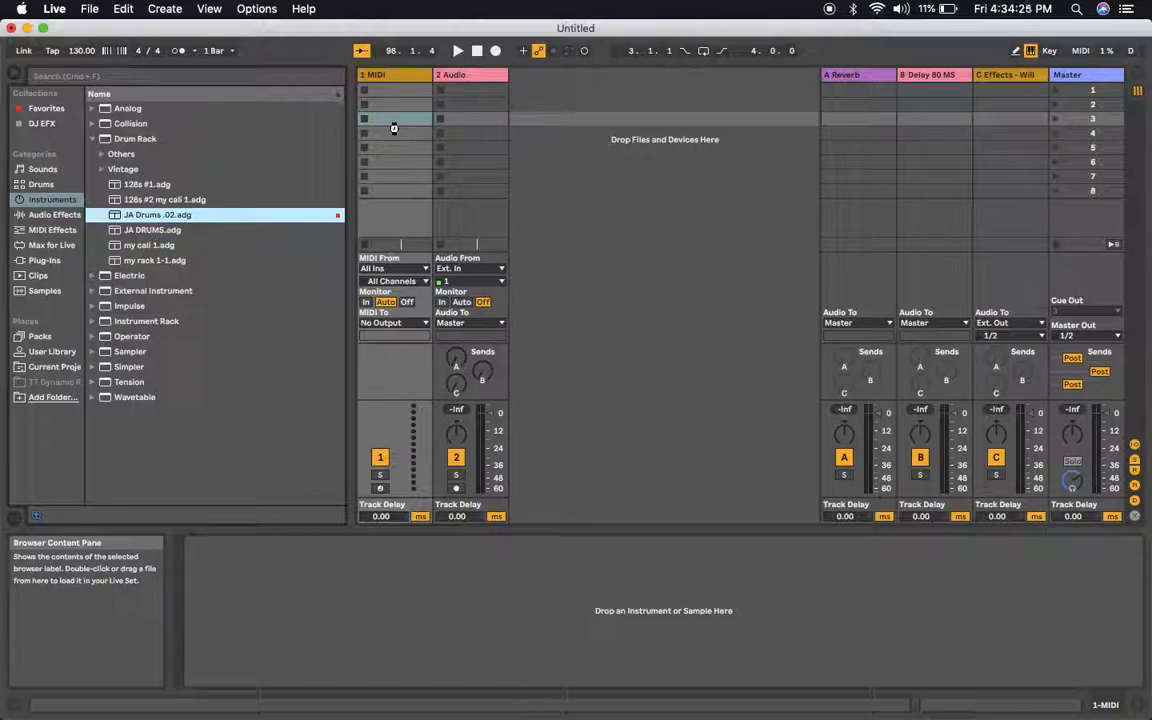
# Load JA Drums .02.adg onto the MIDI track and arm that track for recording.
pyautogui.moveTo(394, 128); pyautogui.dragTo(394, 128)
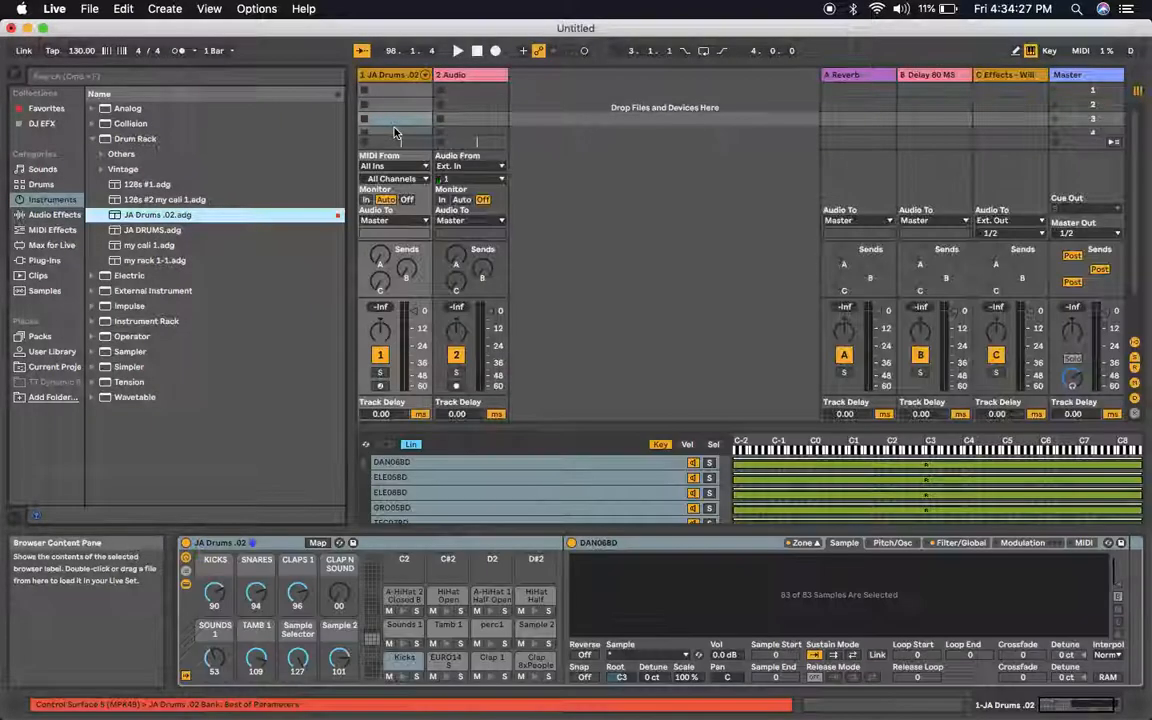
pyautogui.click(380, 387)
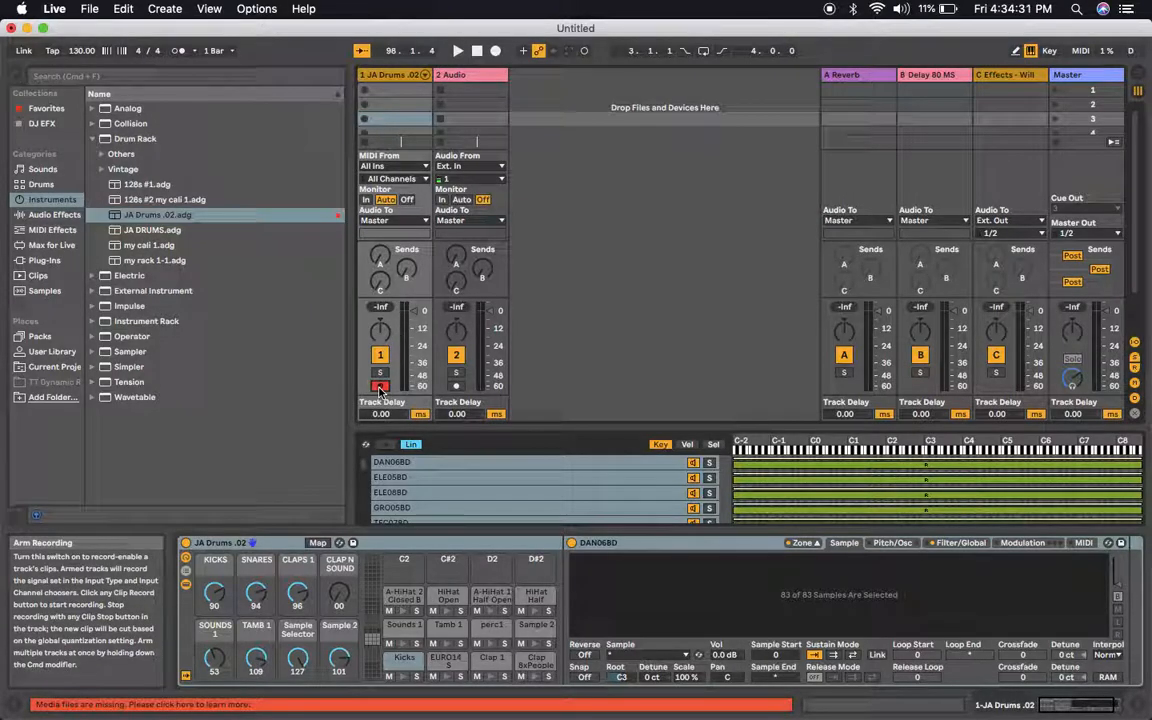
# Hide the browser and turn on the metronome.
pyautogui.click(14, 76)
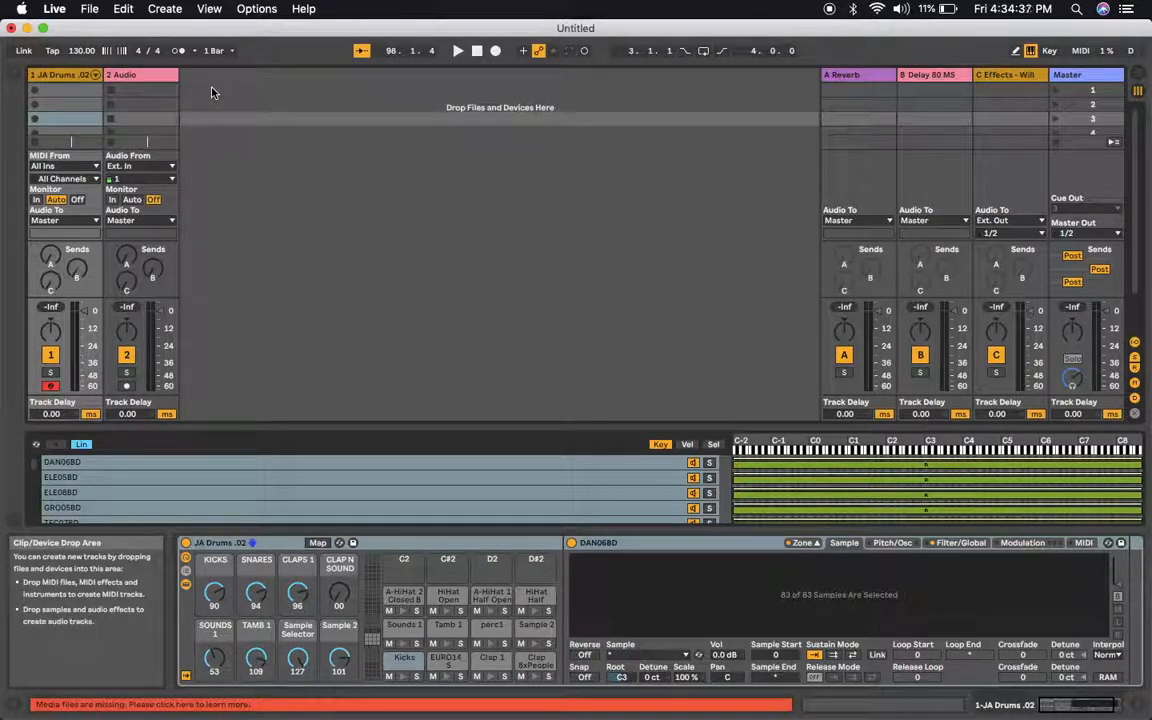
pyautogui.click(179, 51)
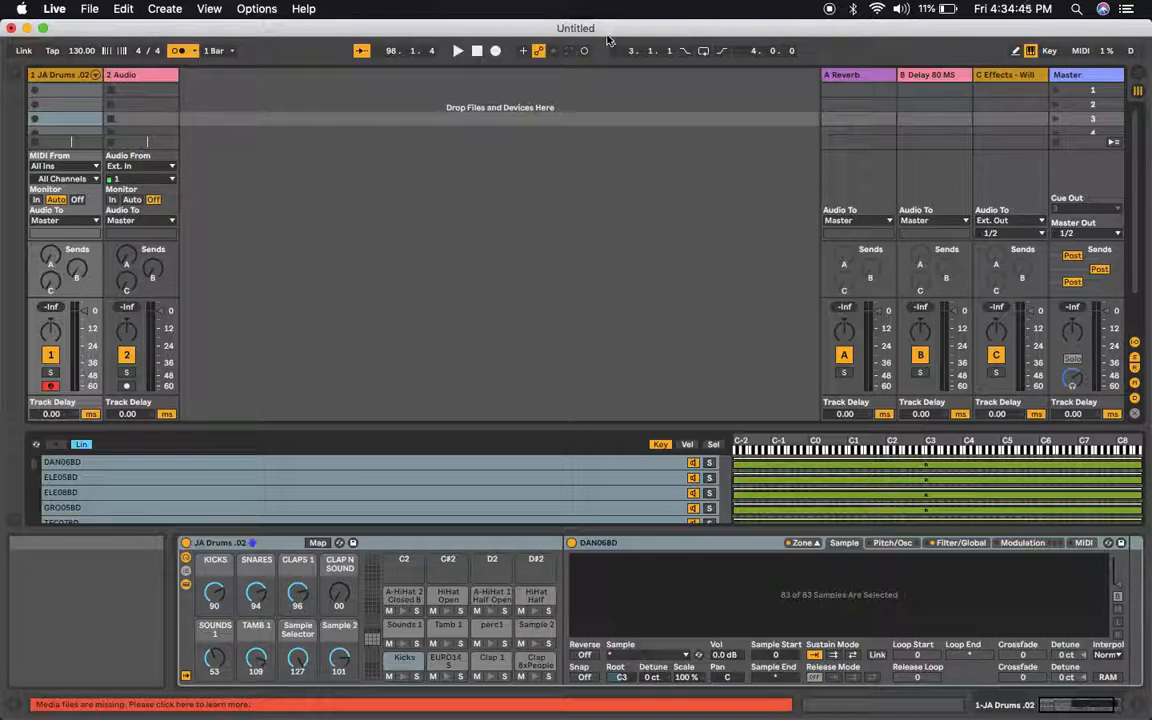
# Save the Live Set as Test .02 on the Desktop and reveal the desktop to view the project folder.
pyautogui.click(89, 9)
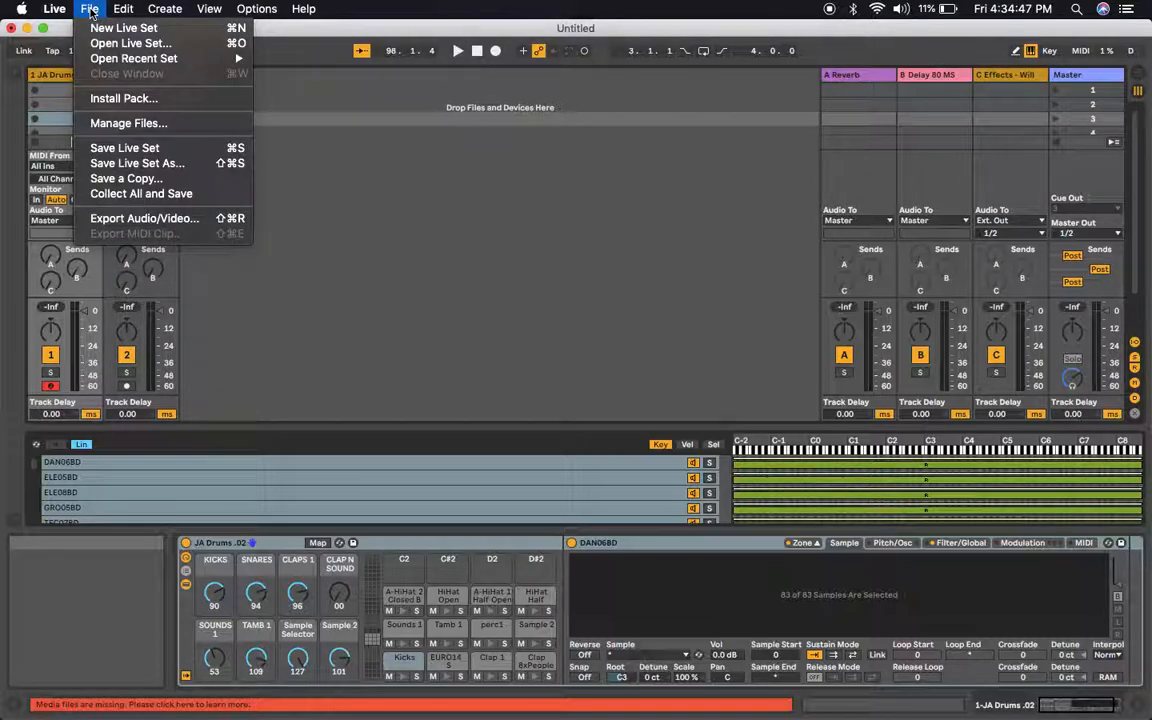
pyautogui.click(140, 163)
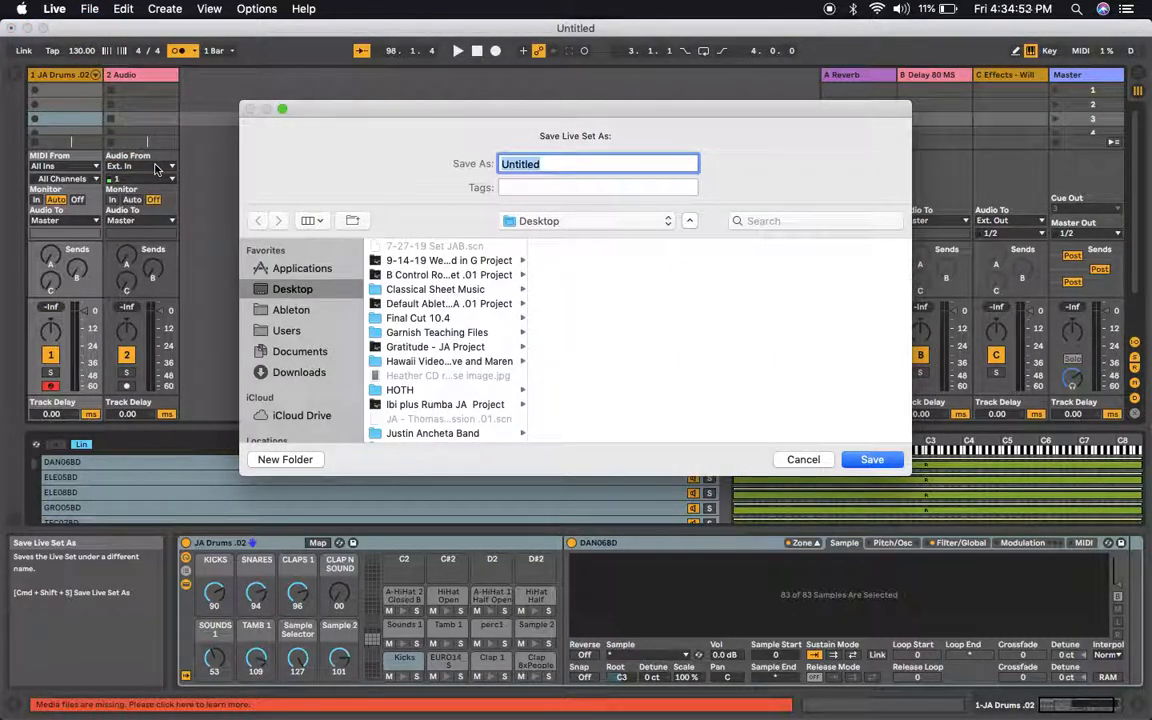
pyautogui.write('Test .02')
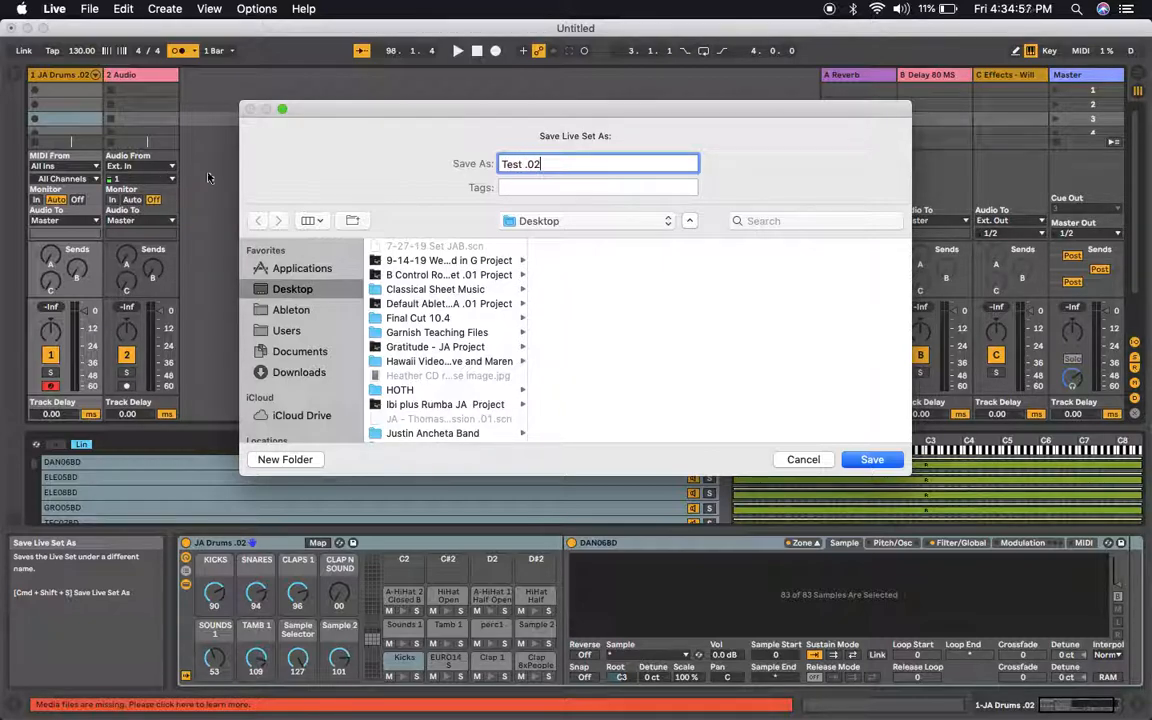
pyautogui.click(872, 459)
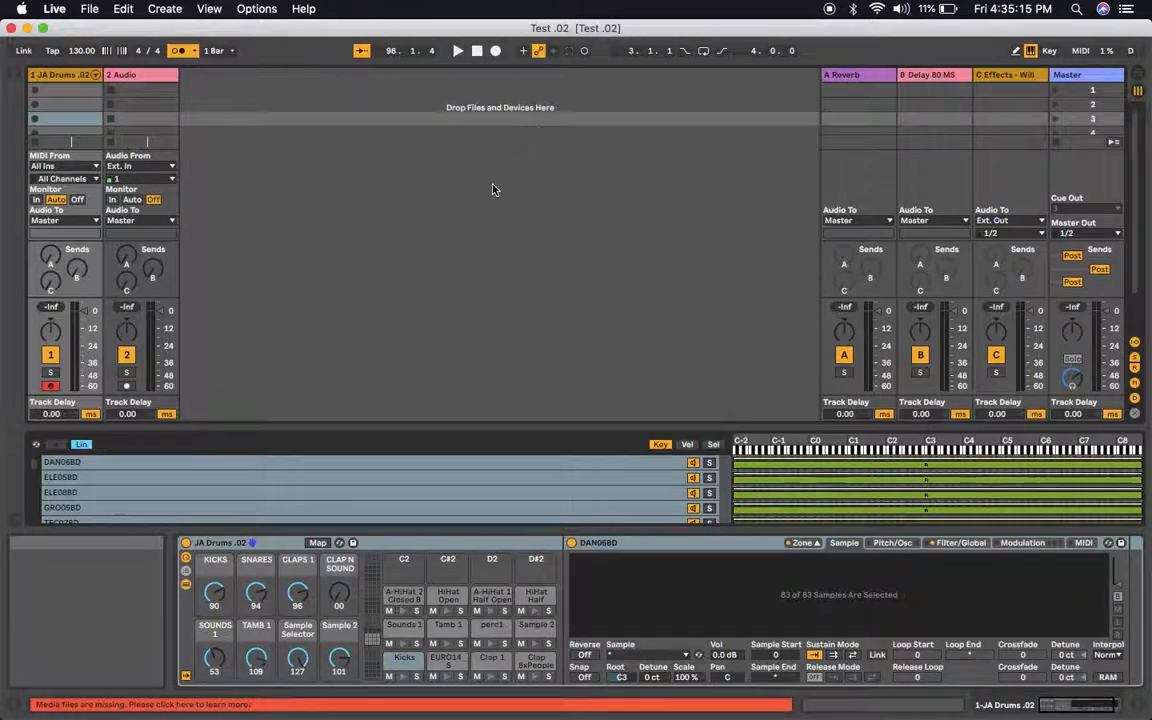
pyautogui.press('F11')
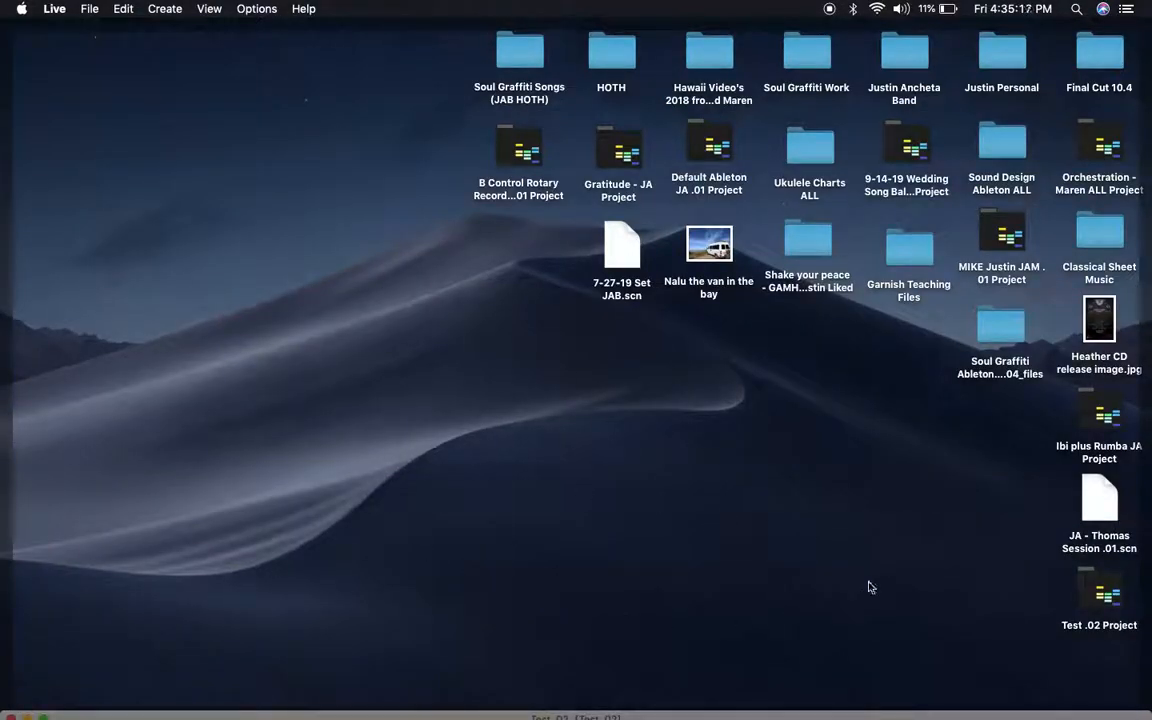
# Open the Test .02 Project folder on the desktop to check its contents, close it, and return to Ableton Live.
pyautogui.doubleClick(1101, 597)
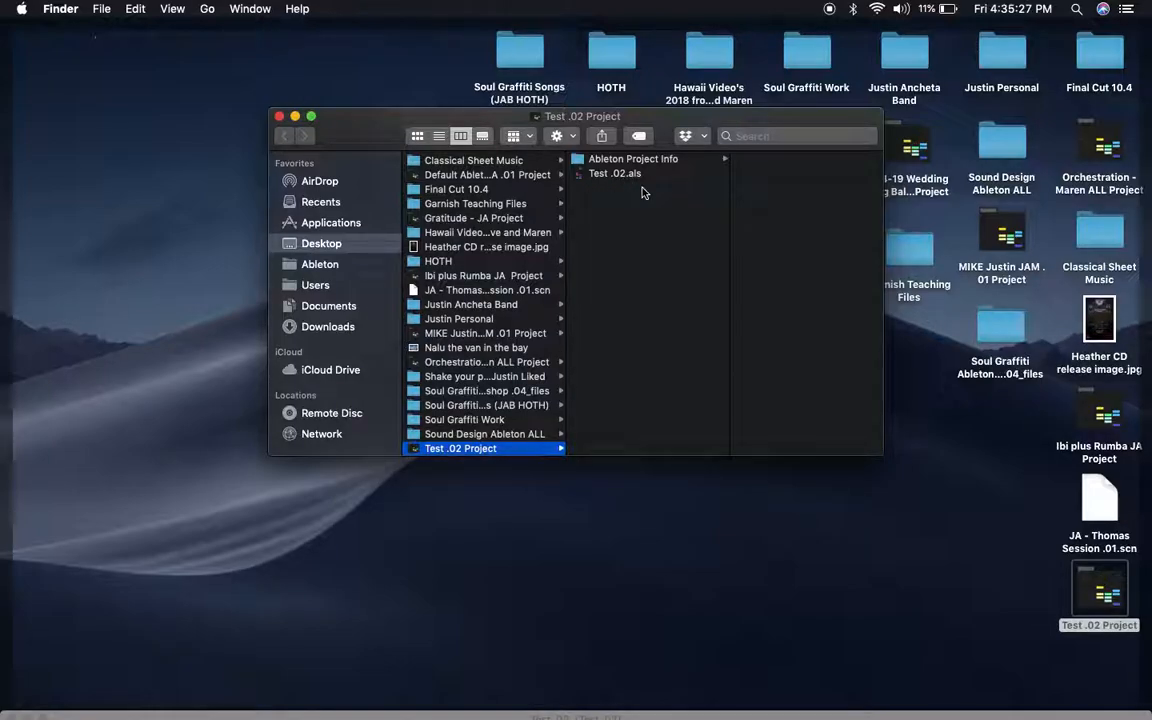
pyautogui.click(280, 117)
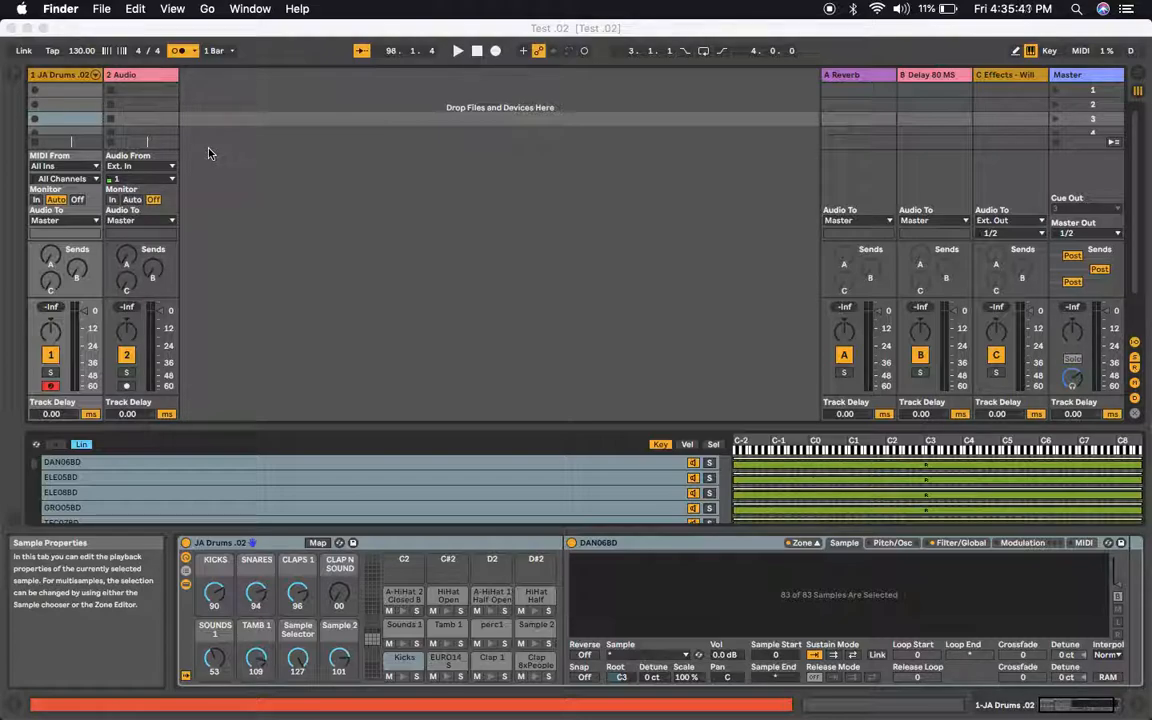
pyautogui.click(267, 225)
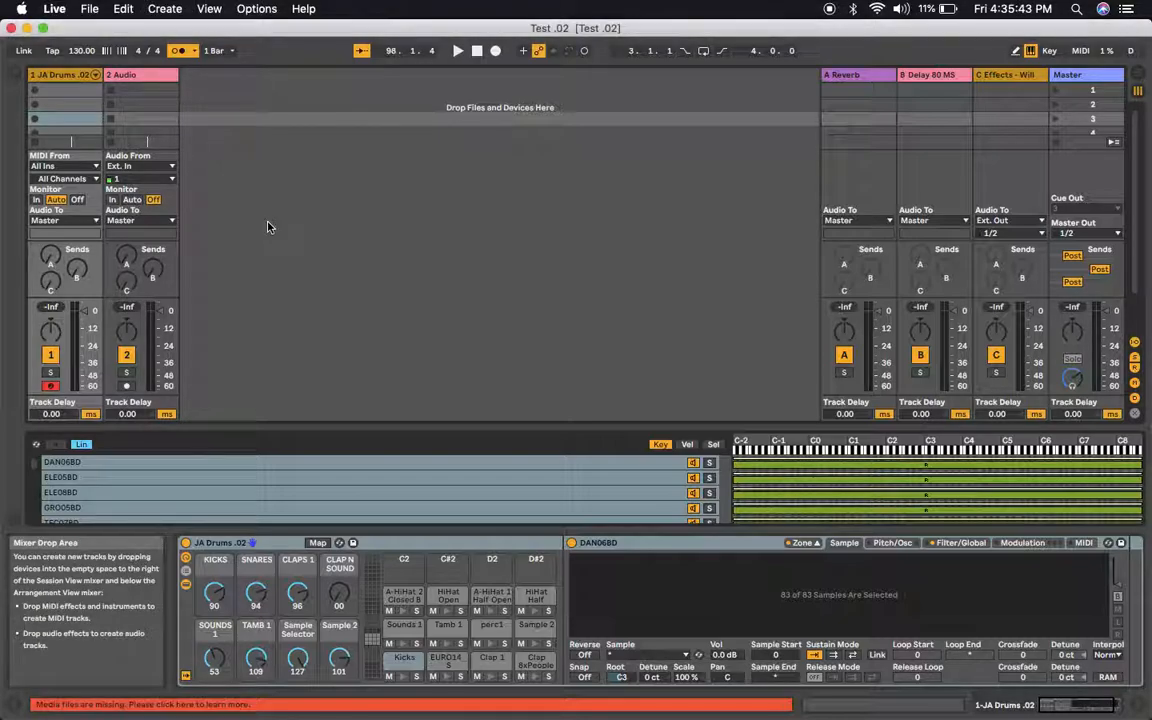
# Compare the Session and Arrangement views and end in the Arrangement View.
pyautogui.press('Tab')
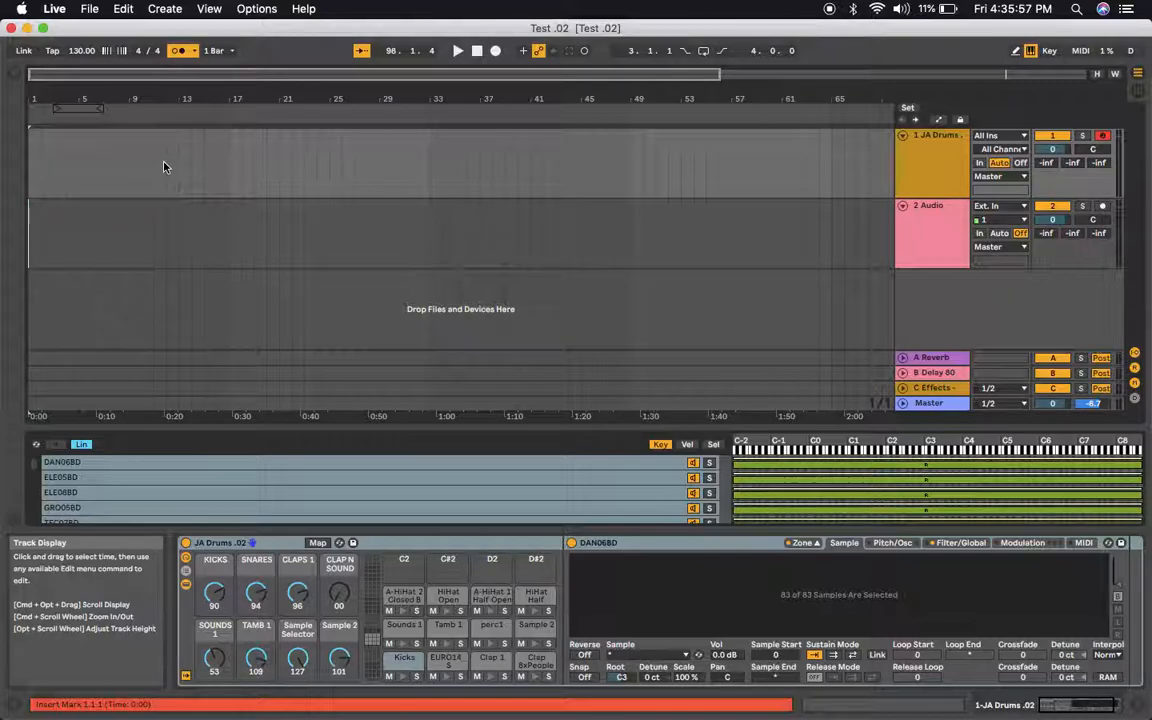
pyautogui.press('Tab')
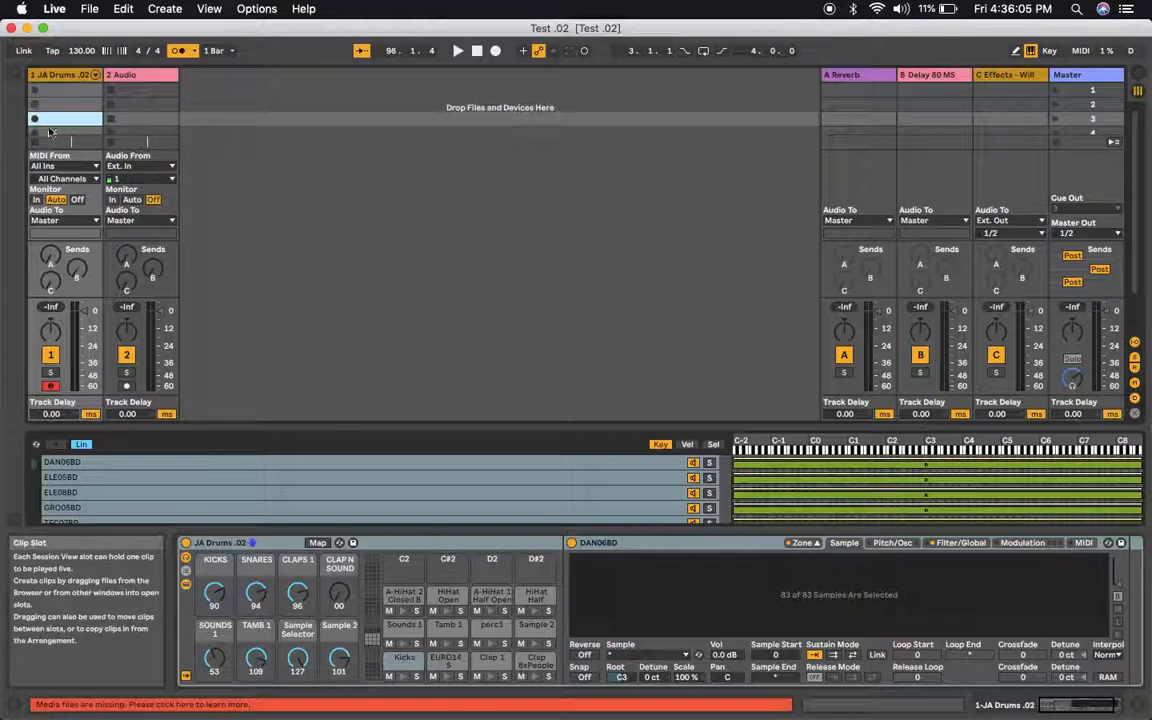
pyautogui.press('Tab')
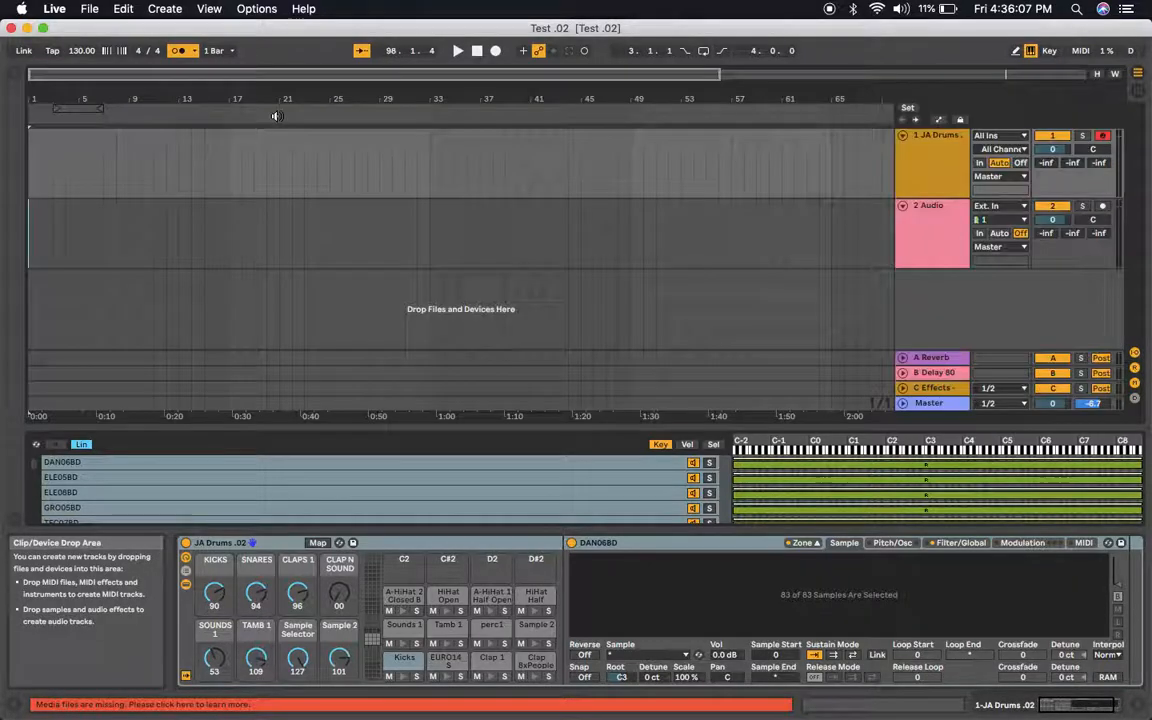
# Add a locator at bar 17 of the arrangement and rename it Start.
pyautogui.click(229, 175)
pyautogui.click(907, 107)
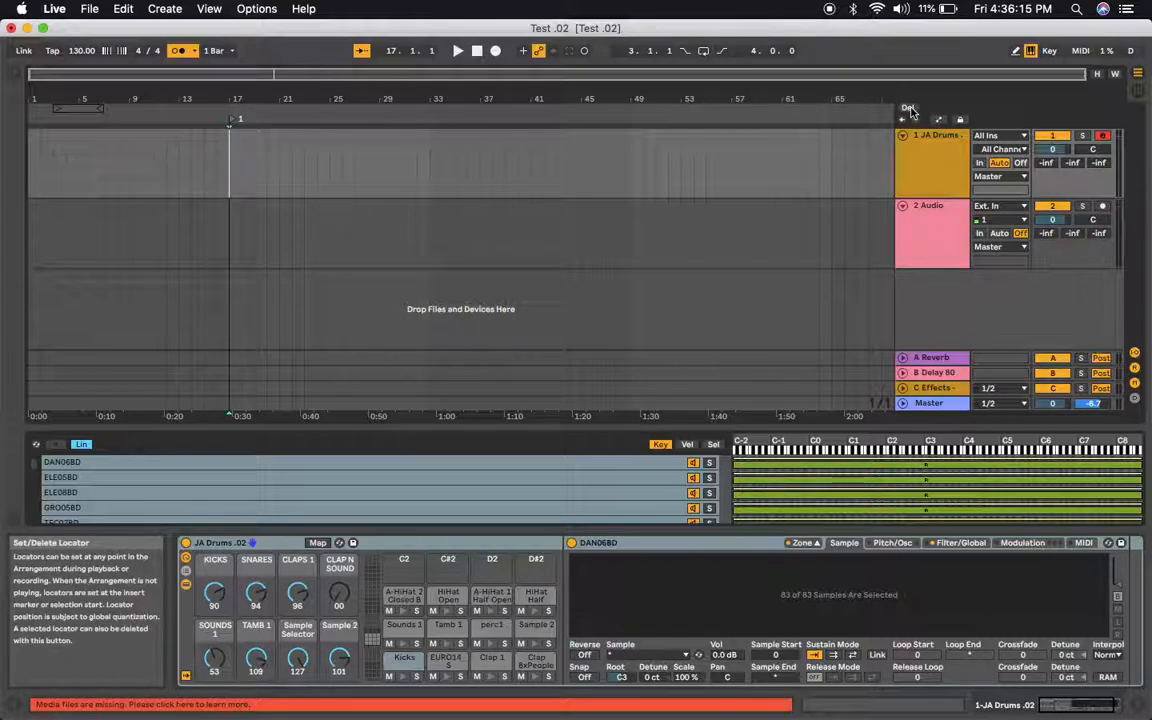
pyautogui.click(232, 122)
pyautogui.press('super+r')
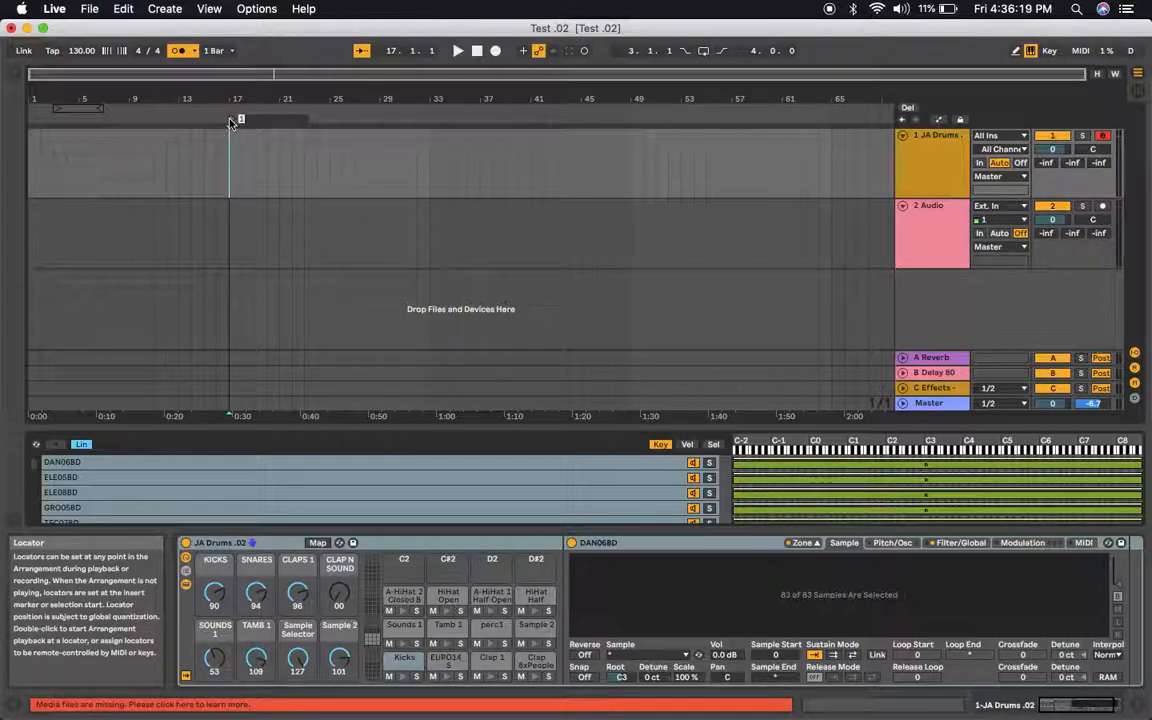
pyautogui.write('Start')
pyautogui.press('Return')
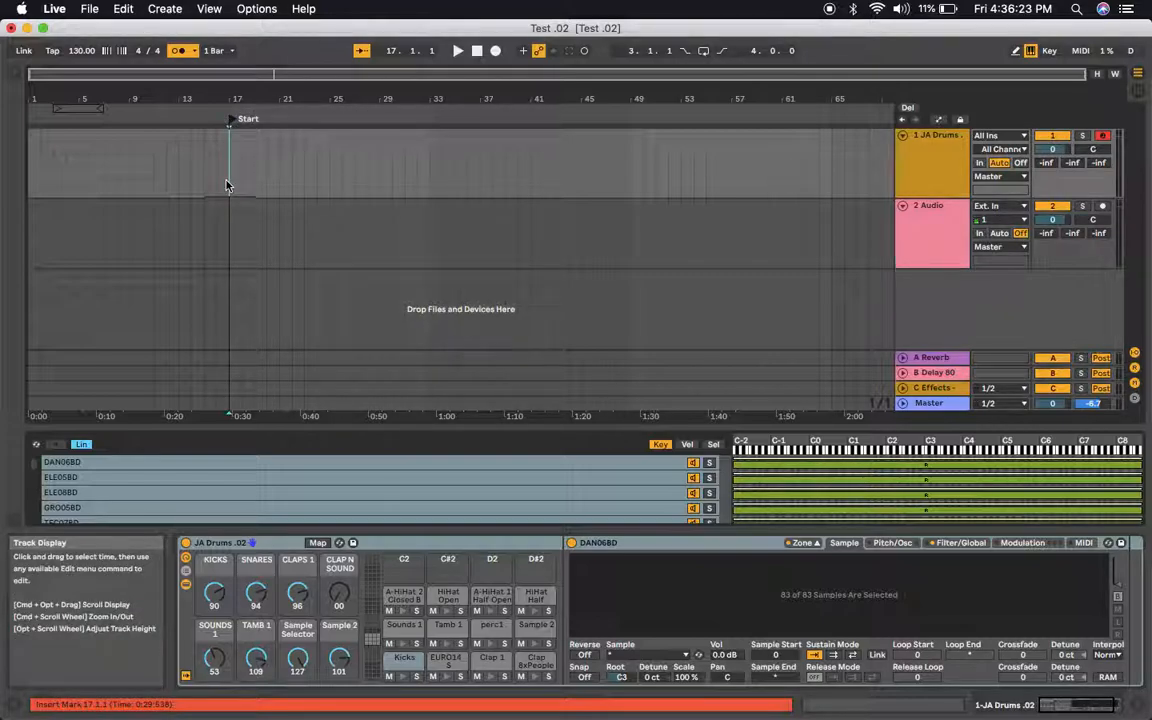
# Set the project tempo to 120 BPM with the metronome on, and place the insert marker at bar 17 on the drum track.
pyautogui.click(181, 52)
pyautogui.click(180, 52)
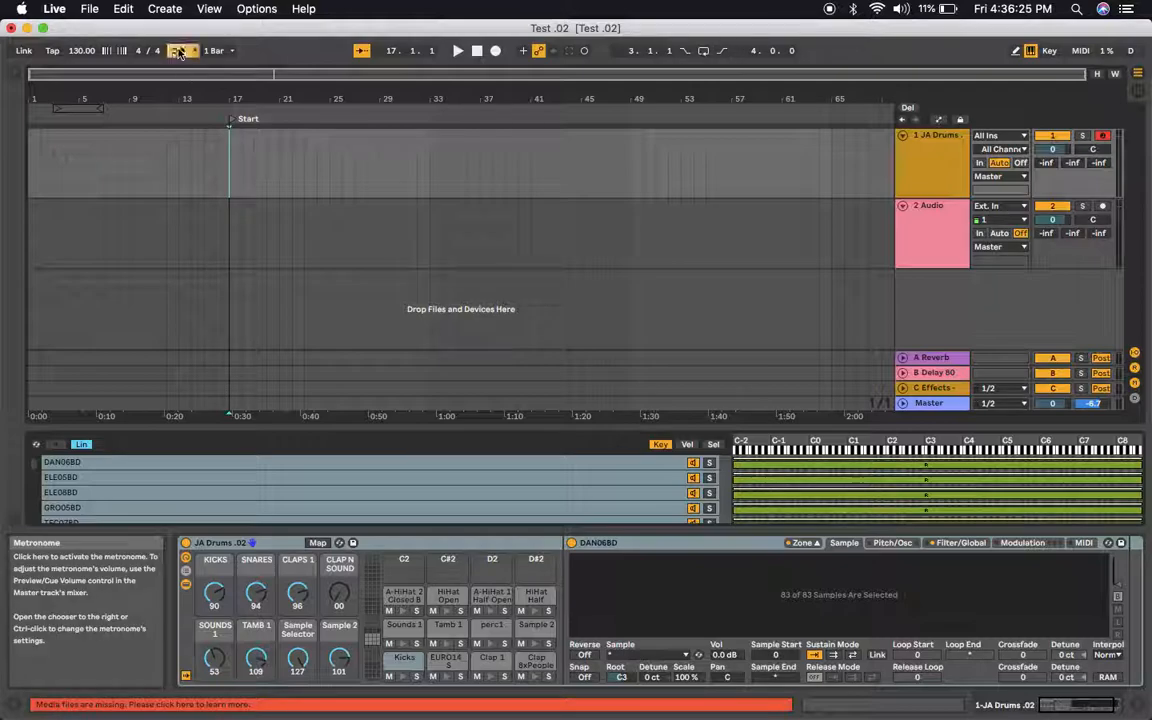
pyautogui.click(82, 53)
pyautogui.write('120')
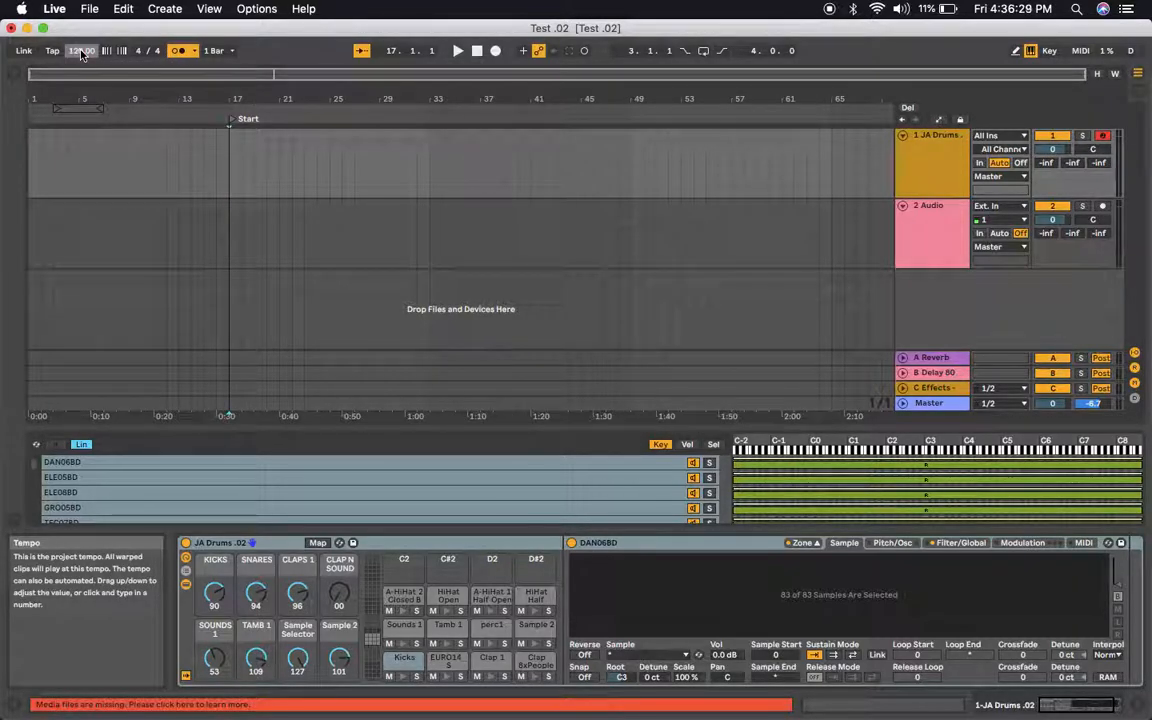
pyautogui.press('Return')
pyautogui.click(230, 174)
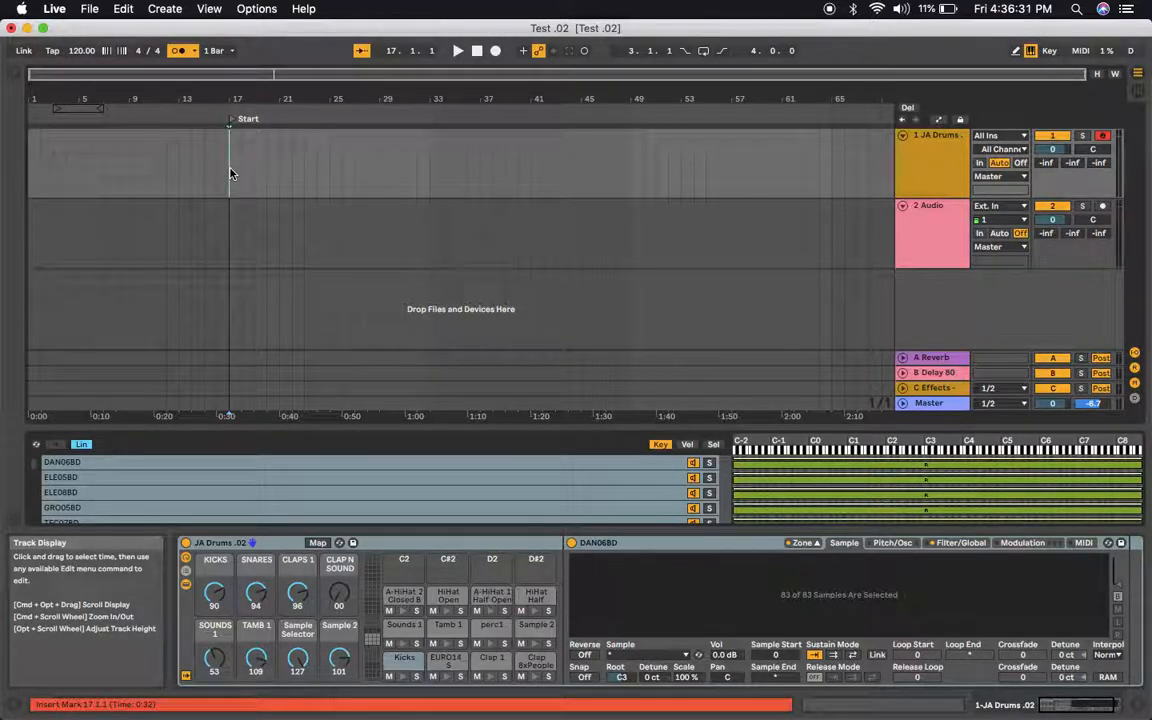
# Lower the computer MIDI keyboard's octave and audition the drum rack by alternating the Kicks and Sounds 1 pads.
pyautogui.click(372, 614)
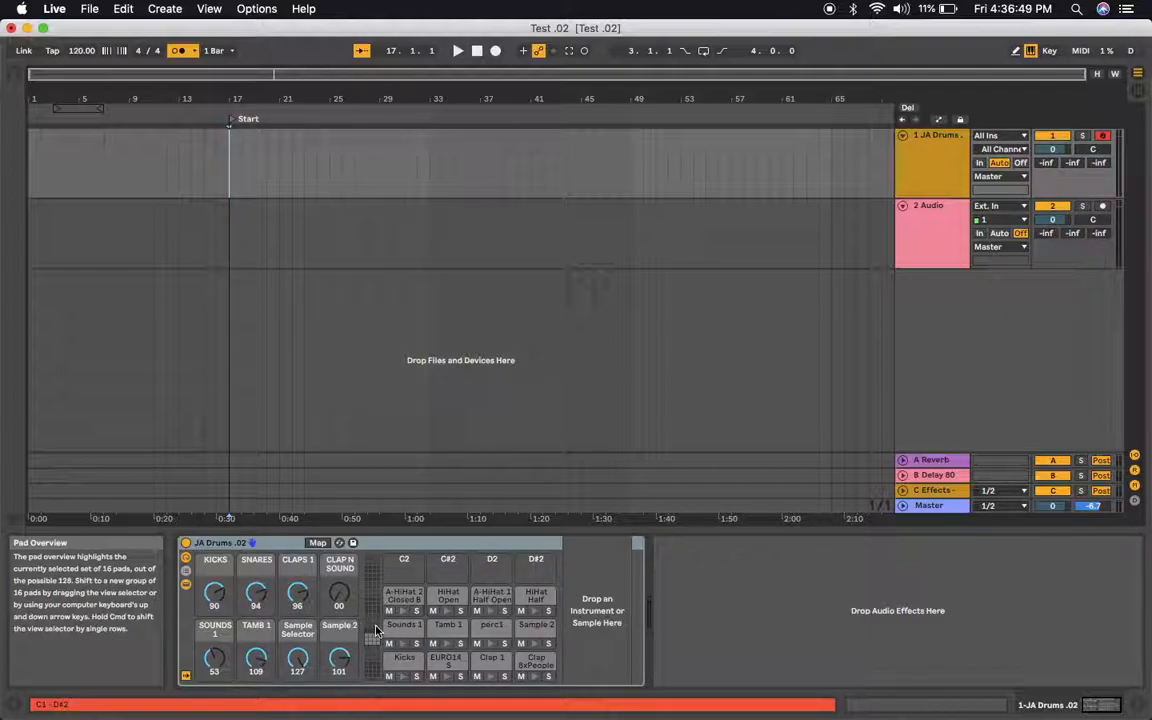
pyautogui.press('z')
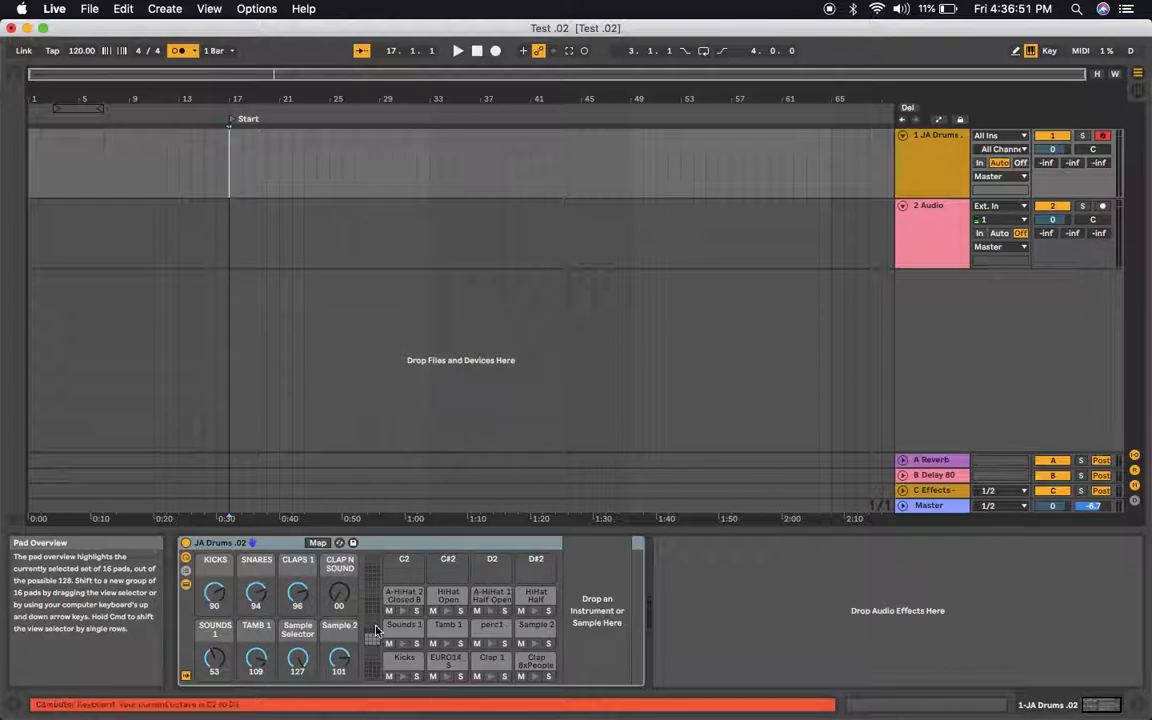
pyautogui.press('a')
pyautogui.press('a')
pyautogui.press('d')
pyautogui.press('a')
pyautogui.press('d')
pyautogui.press('a')
pyautogui.press('d')
pyautogui.press('a')
pyautogui.press('d')
pyautogui.press('a')
pyautogui.press('d')
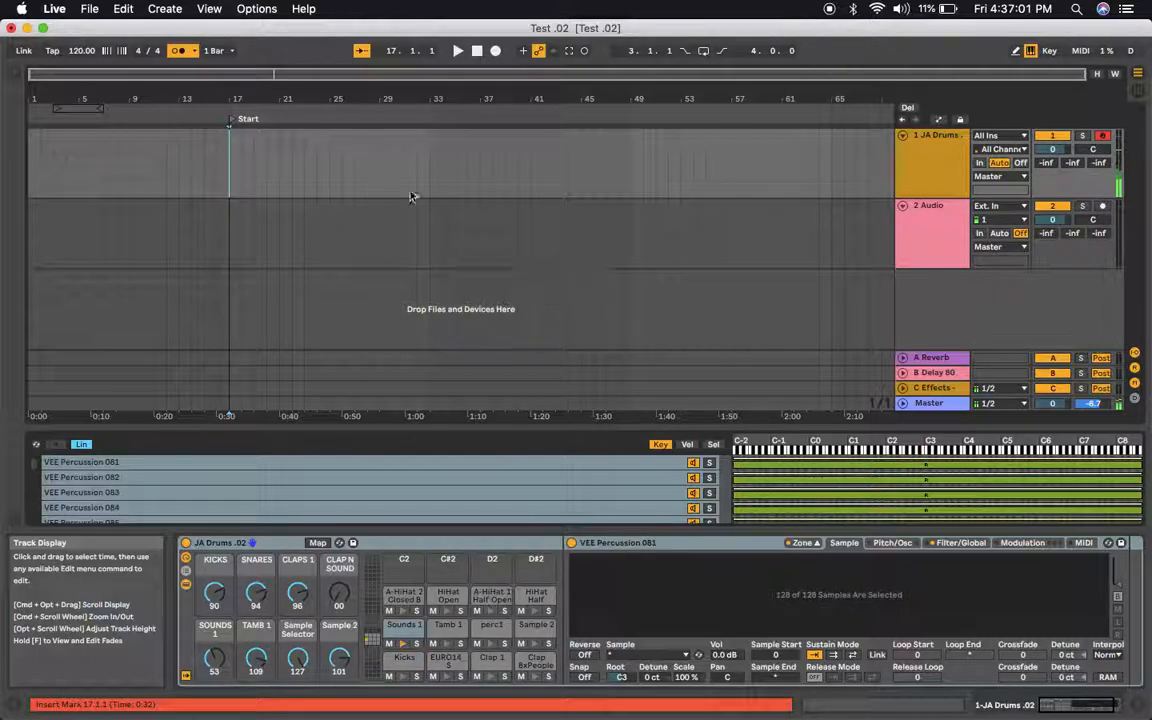
# Record a Kicks and Sounds 1 pattern onto the drum track from bar 17 to about bar 29, setting Cue Out to 1 during recording.
pyautogui.click(495, 52)
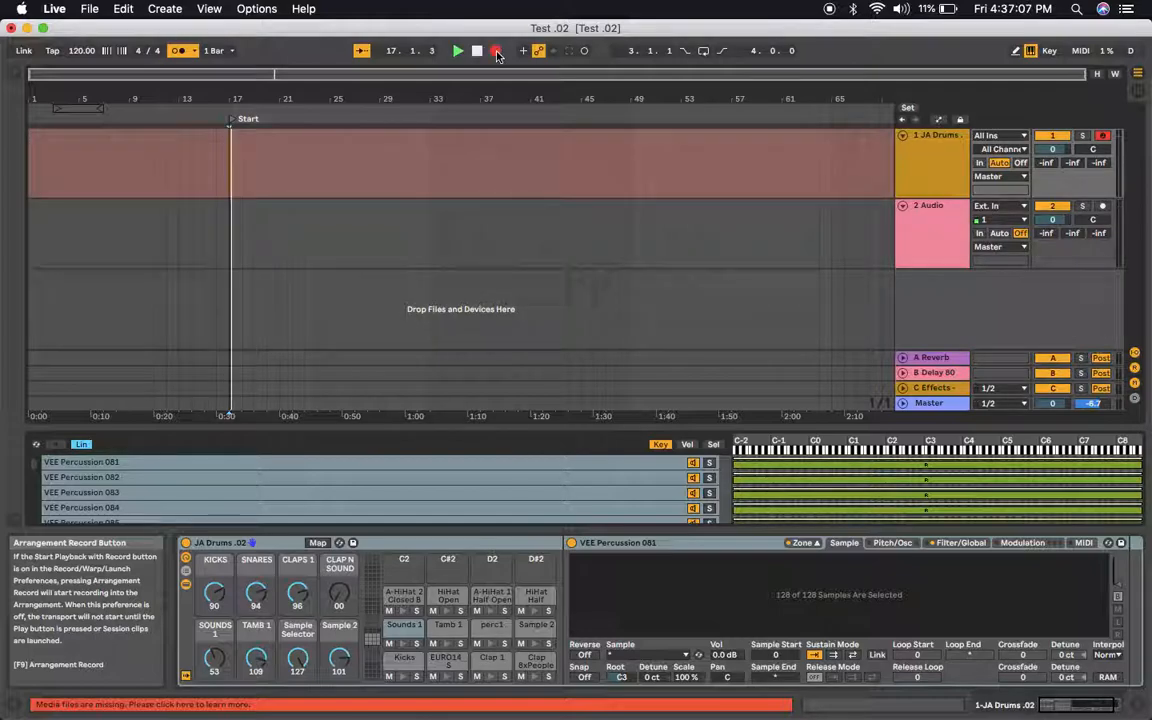
pyautogui.press('XF86AudioRaiseVolume')
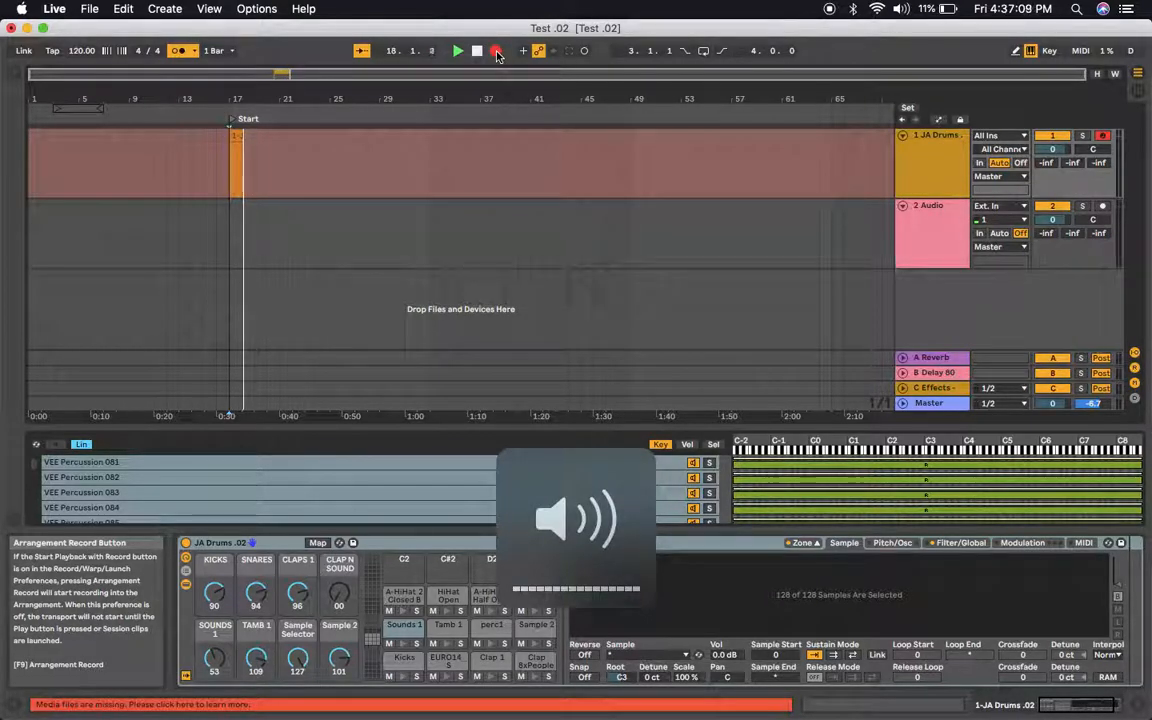
pyautogui.press('Tab')
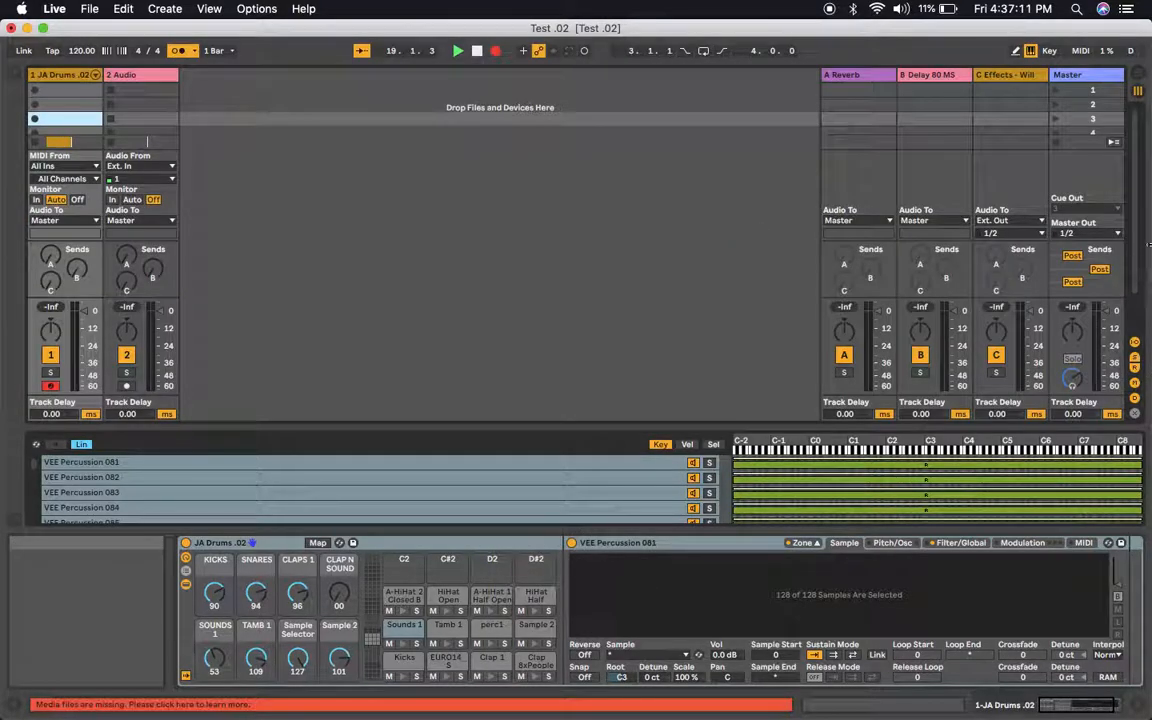
pyautogui.click(1116, 214)
pyautogui.click(1062, 232)
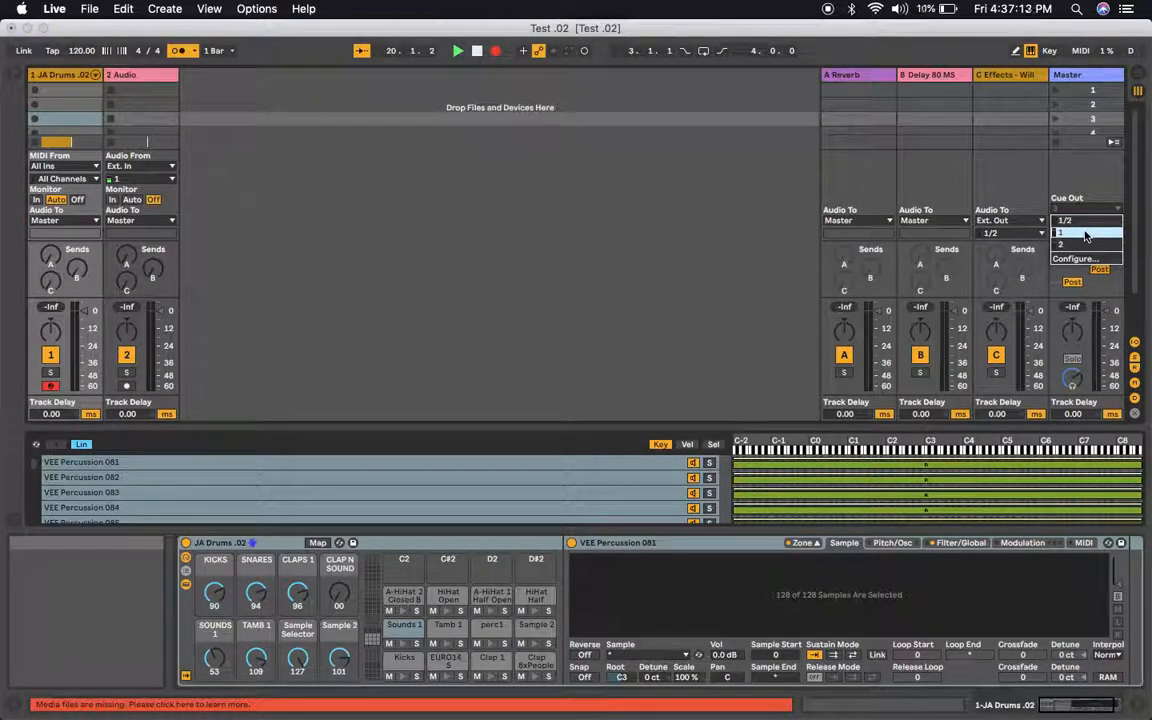
pyautogui.press('Tab')
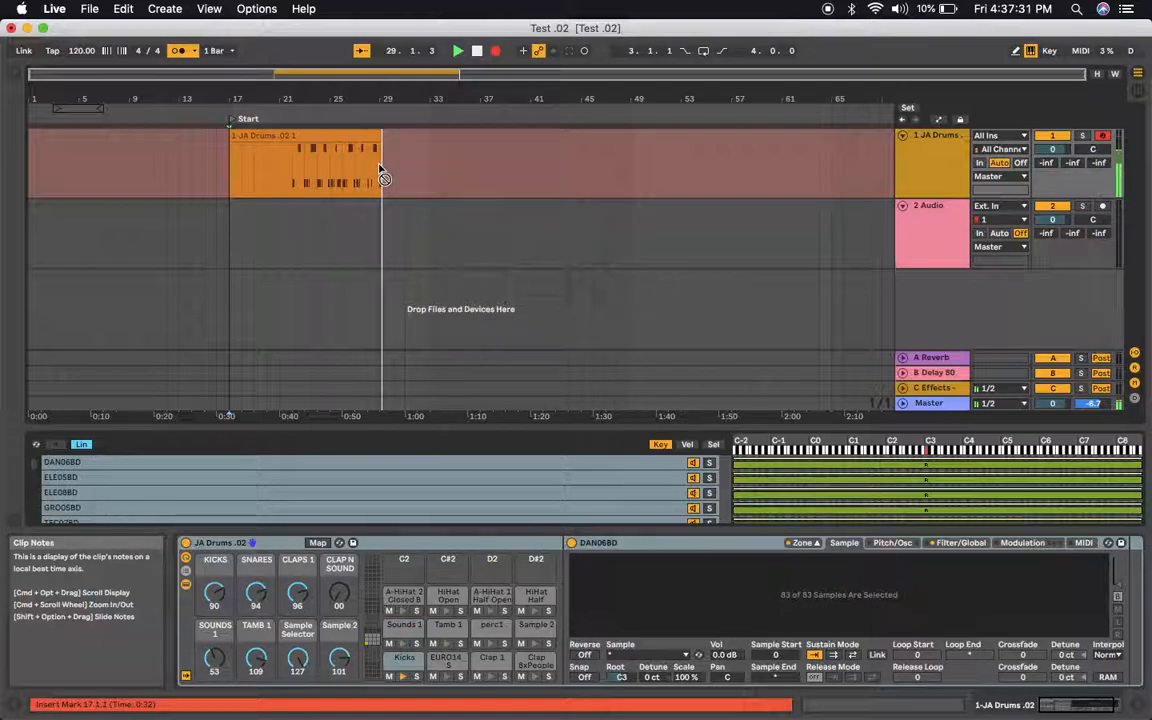
pyautogui.press('space')
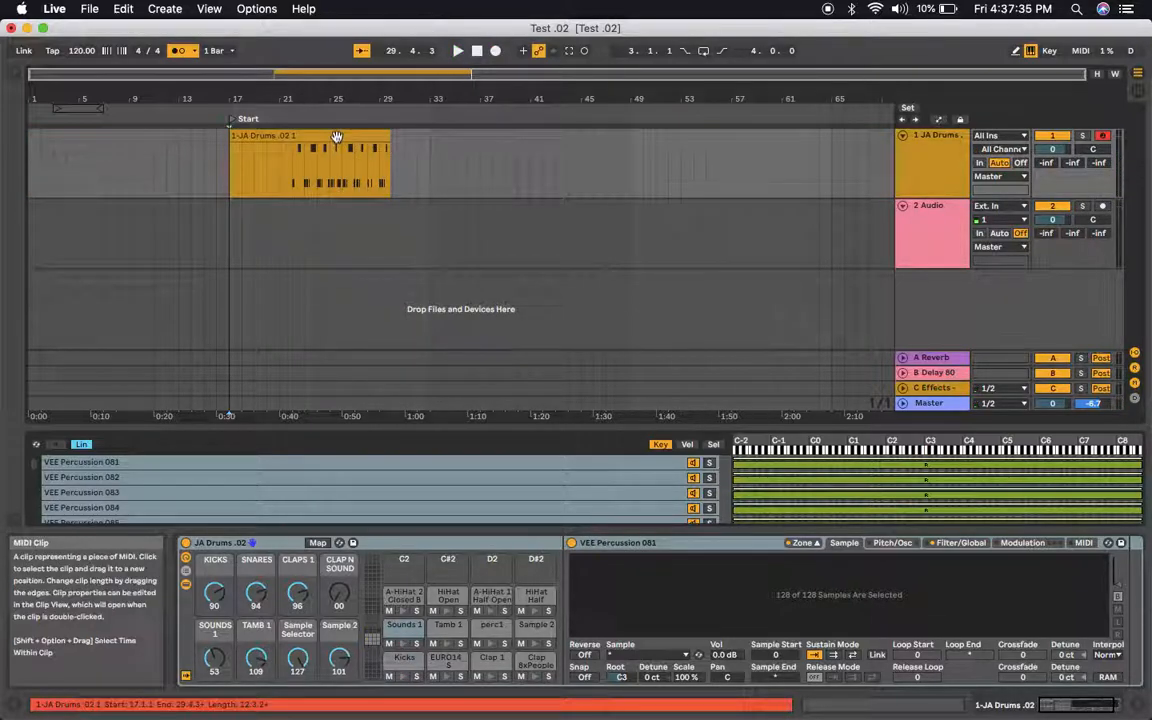
# Play back the recorded drum clip from bar 22 where the first notes begin, and stop.
pyautogui.click(337, 135)
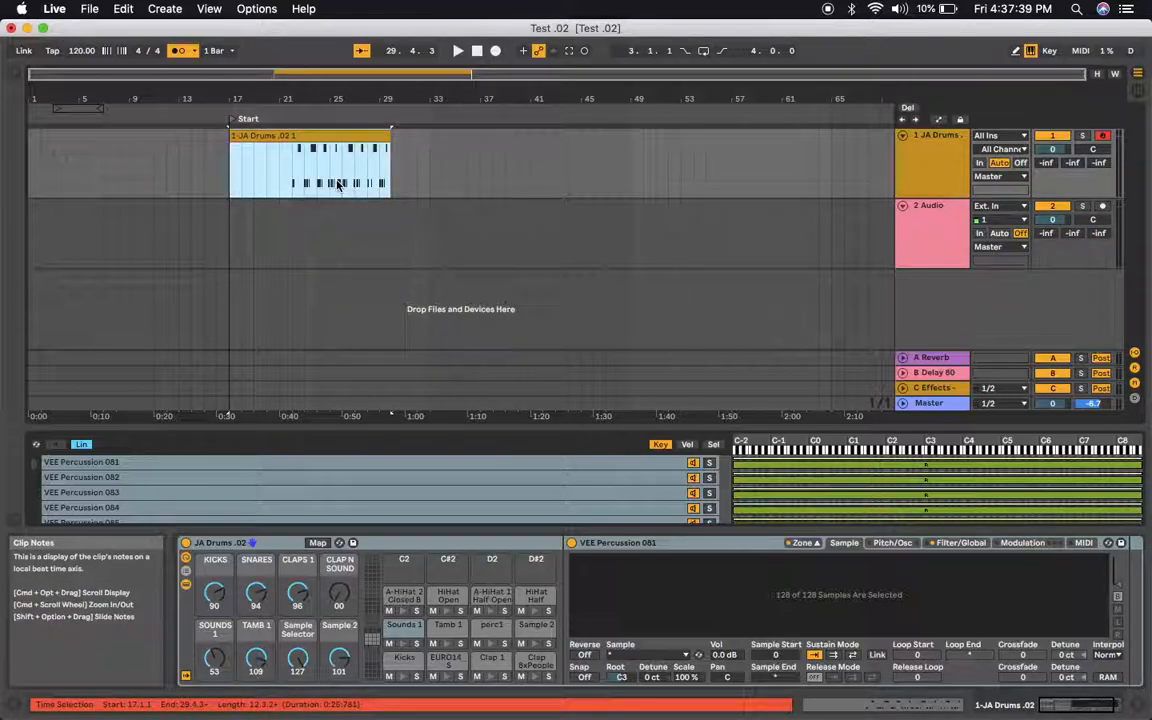
pyautogui.scroll(5, 337, 183)
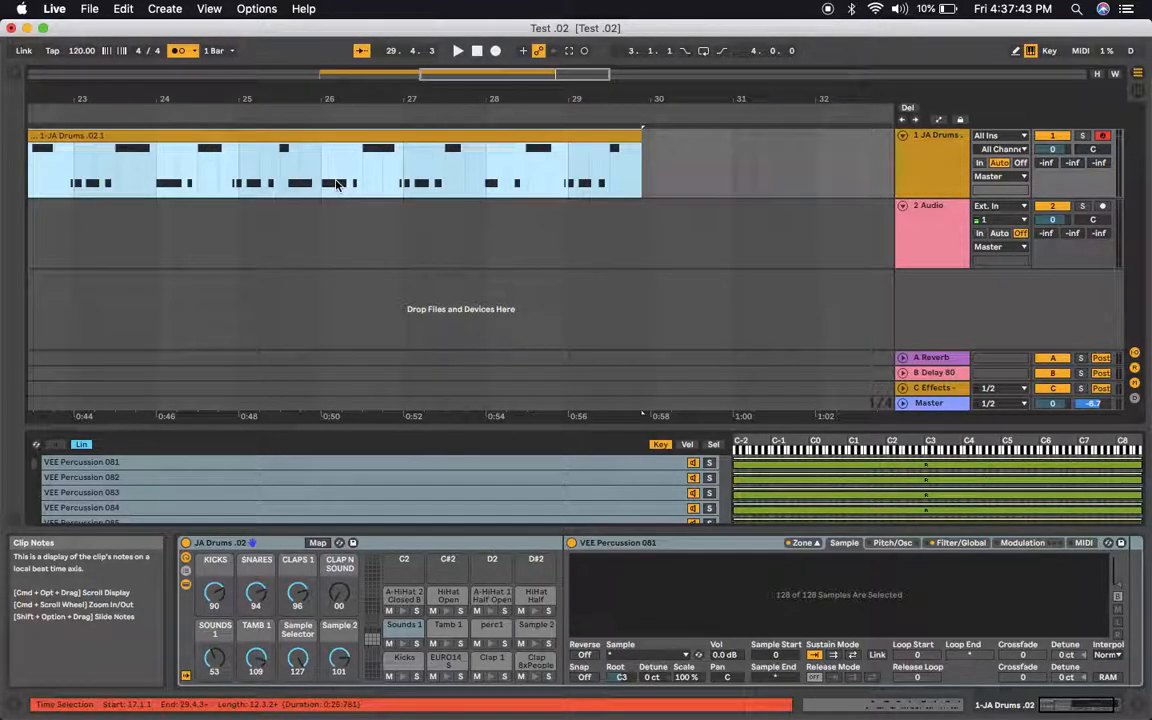
pyautogui.scroll(3, 337, 183)
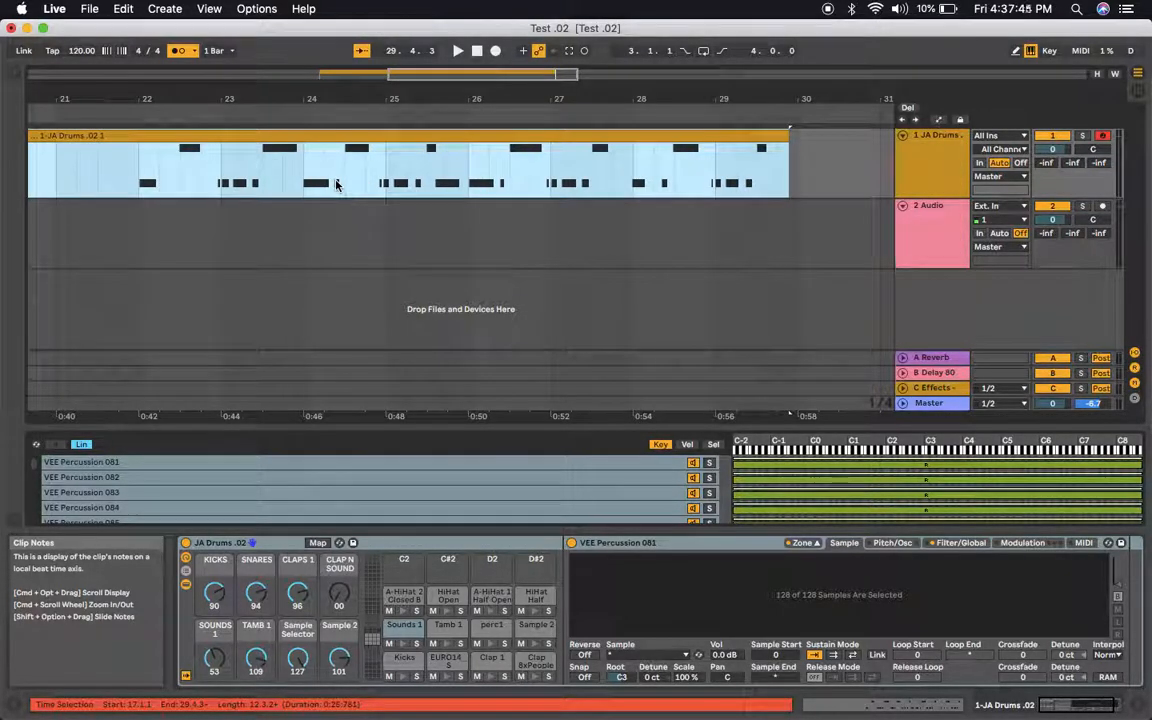
pyautogui.click(140, 165)
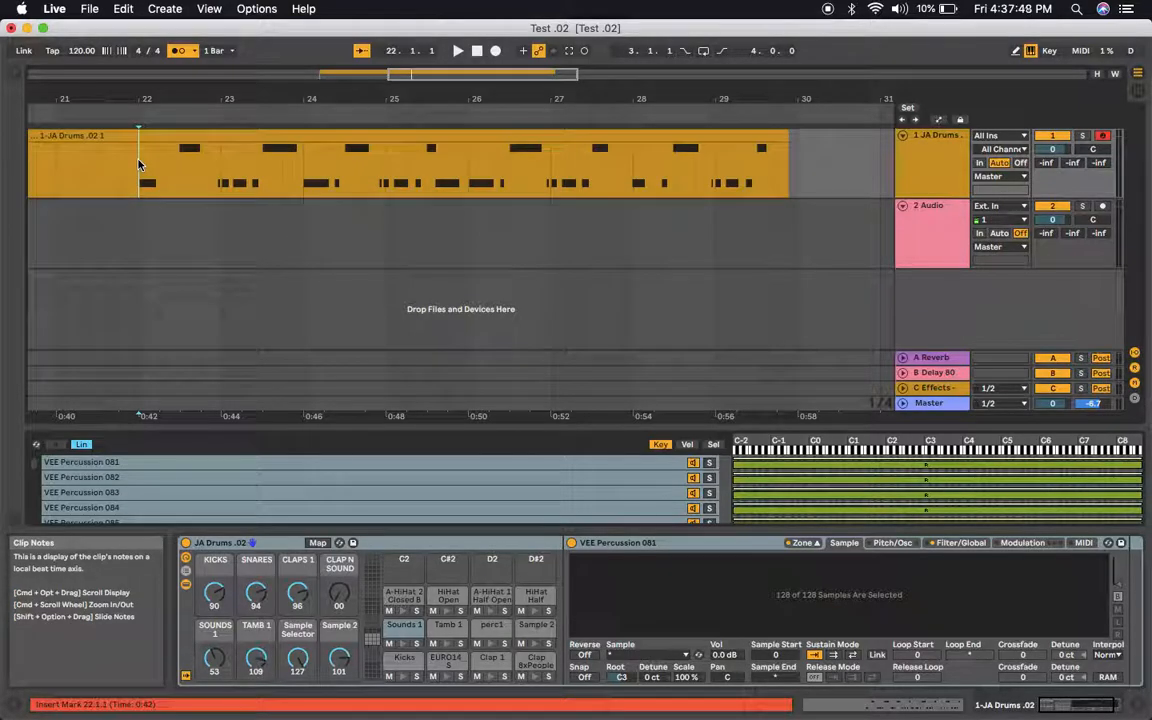
pyautogui.press('space')
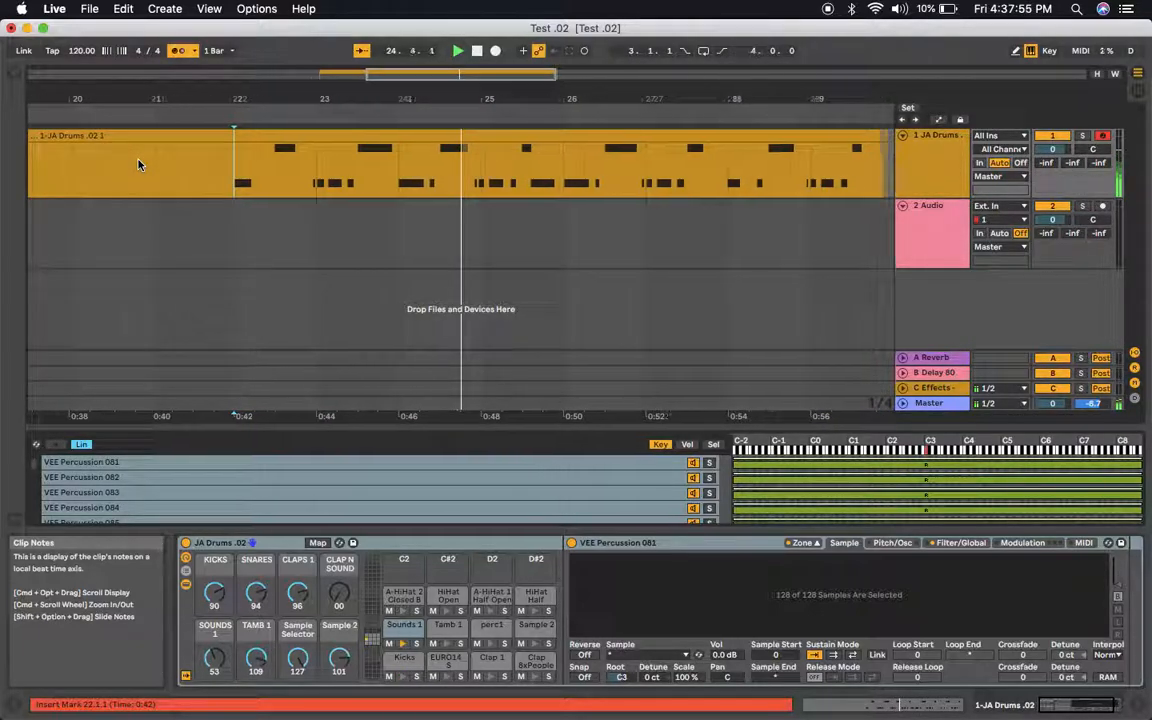
pyautogui.press('space')
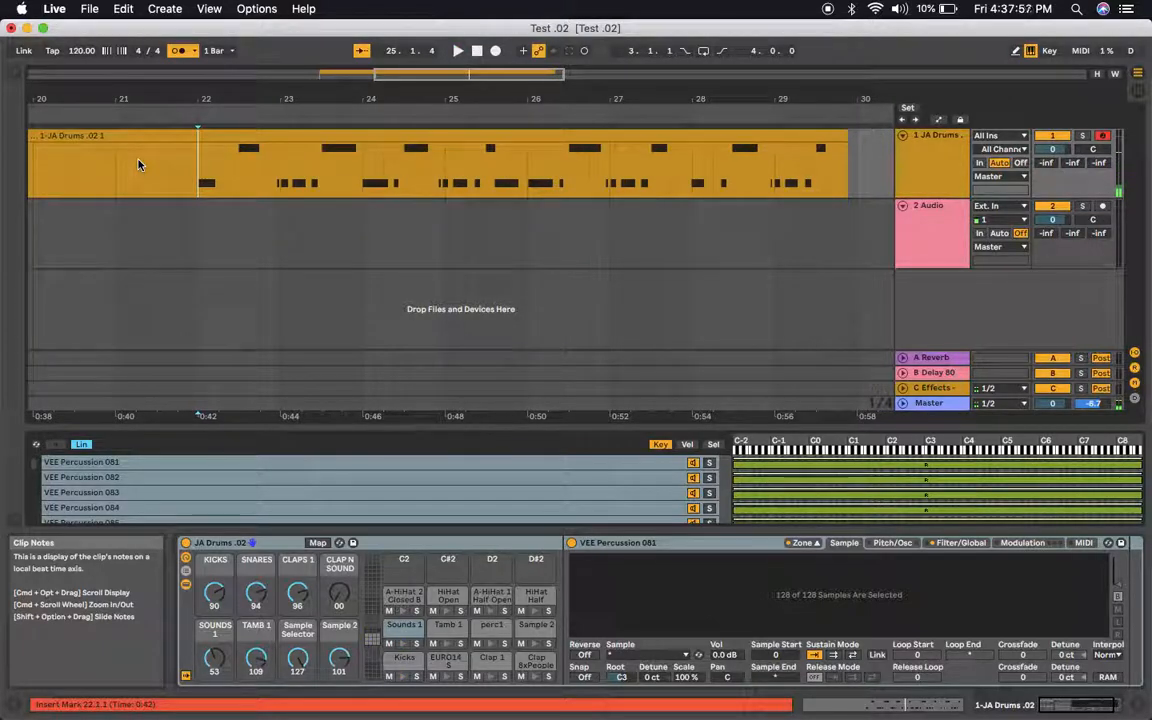
# Play the clip from bar 22 with Follow turned off, re-enable Follow during playback, and stop.
pyautogui.press('super+shift+f')
pyautogui.press('space')
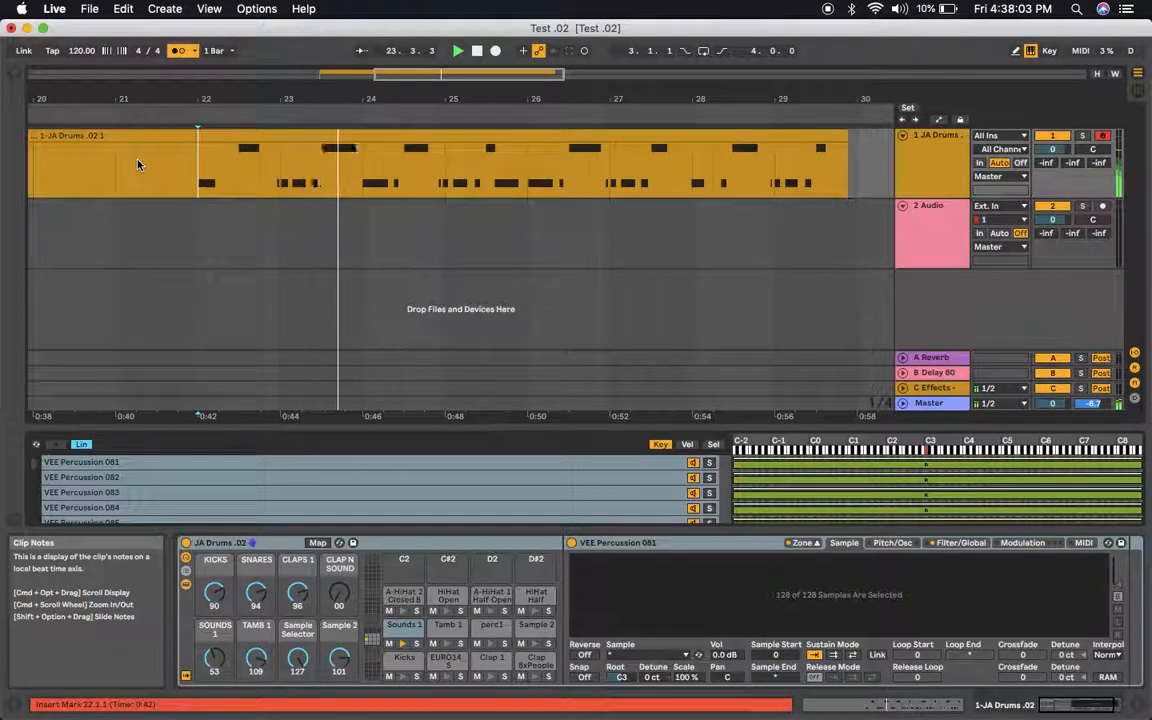
pyautogui.press('super+shift+f')
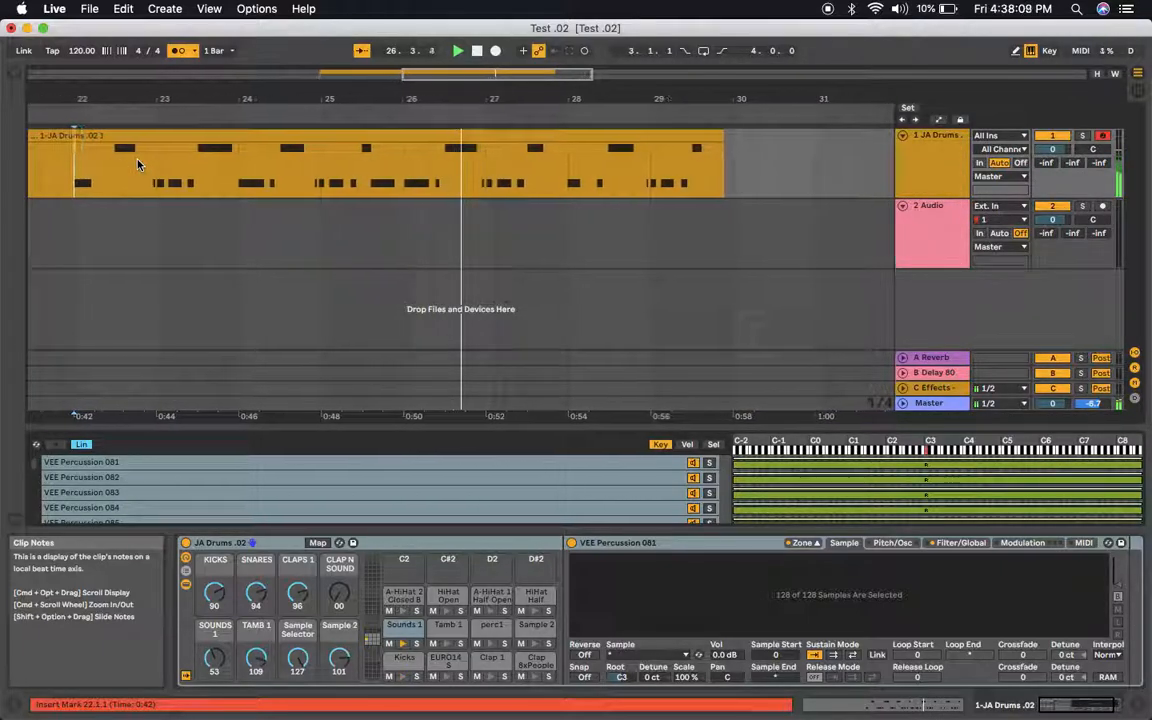
pyautogui.press('space')
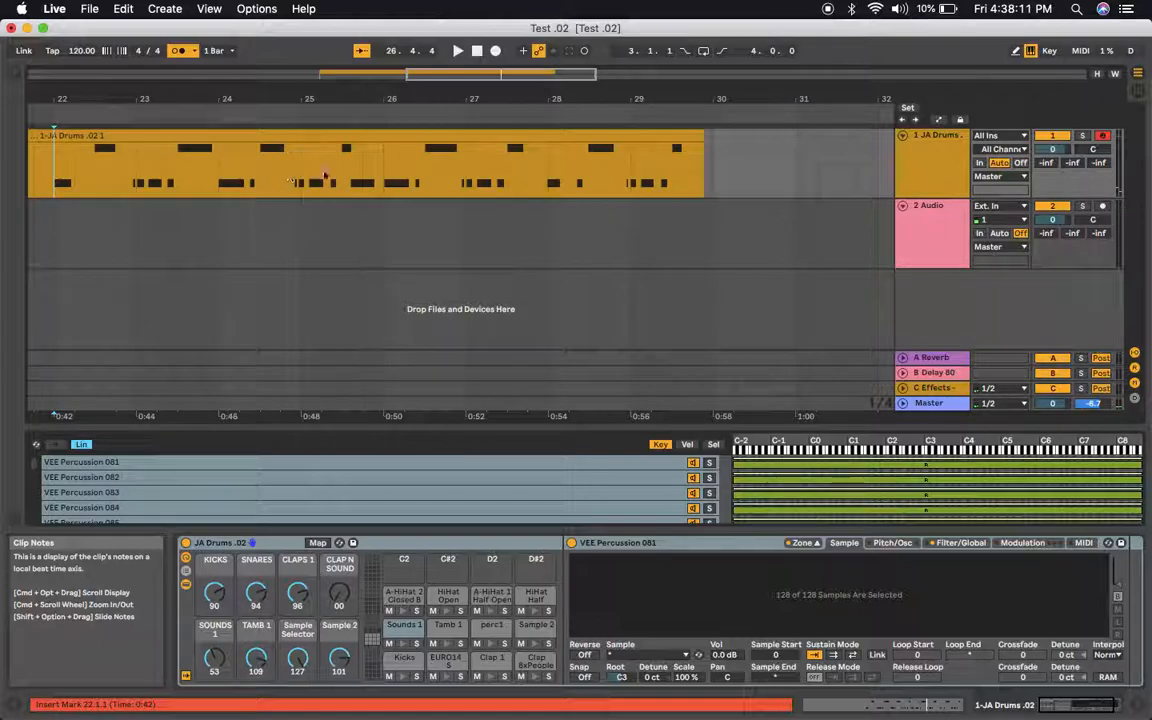
# Open the recorded drum clip in the MIDI note editor and select all of its notes.
pyautogui.click(363, 135)
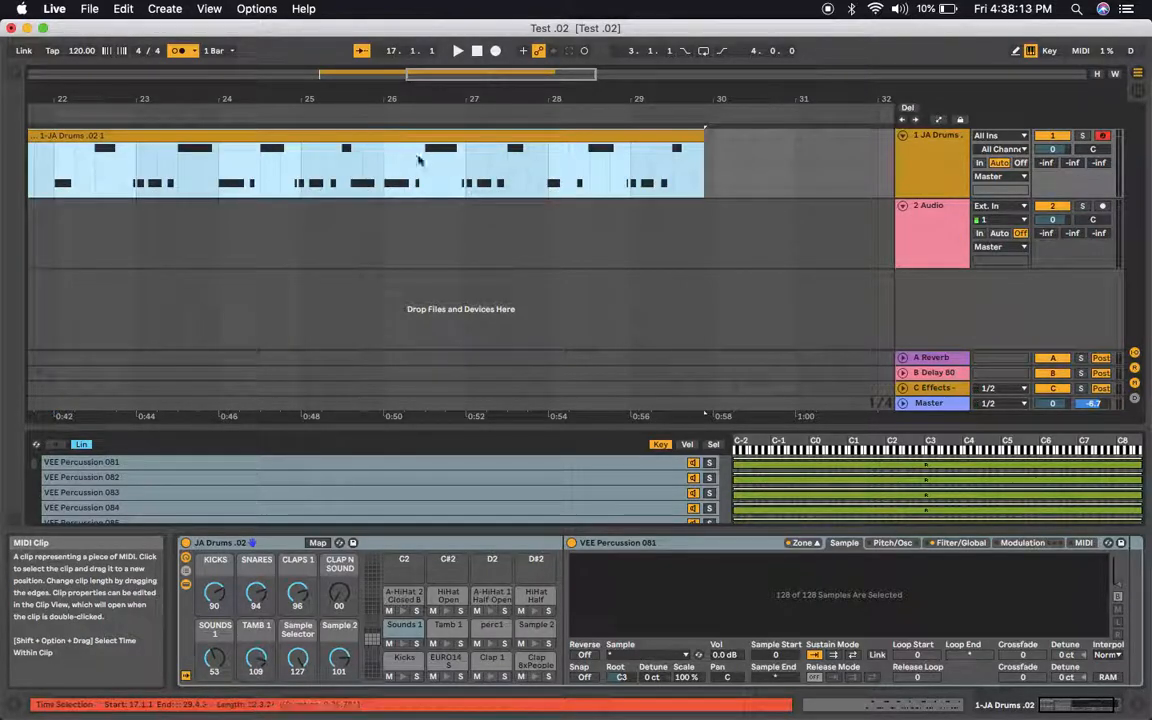
pyautogui.click(870, 705)
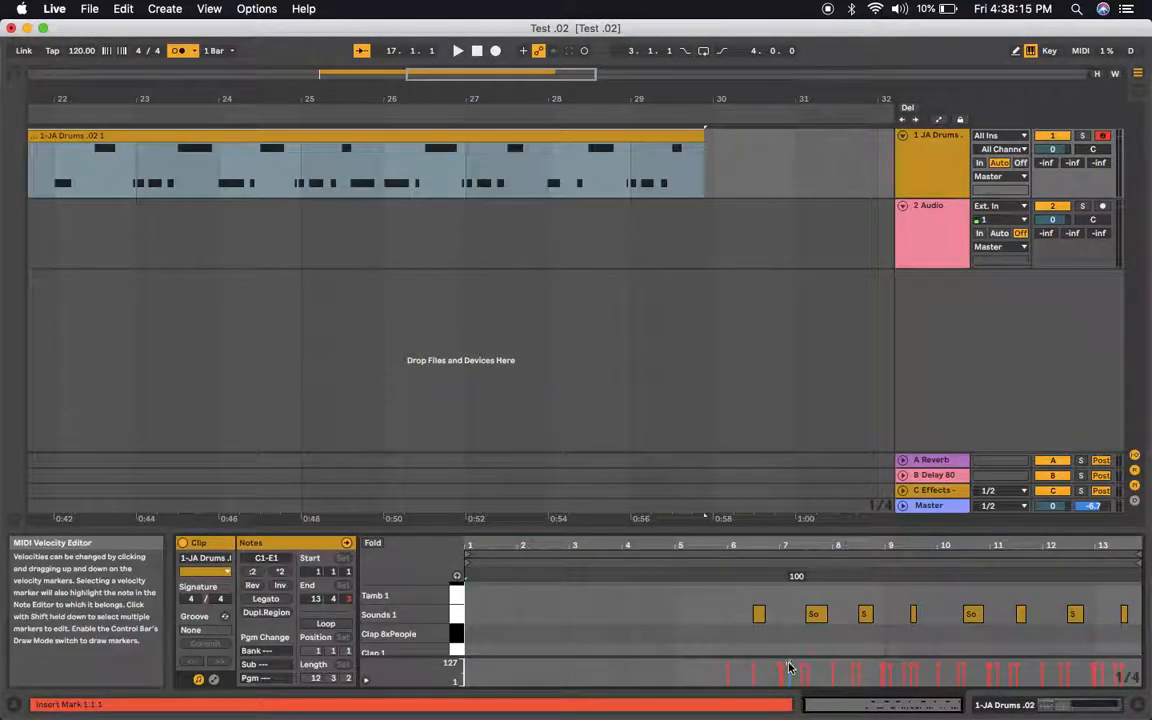
pyautogui.click(739, 630)
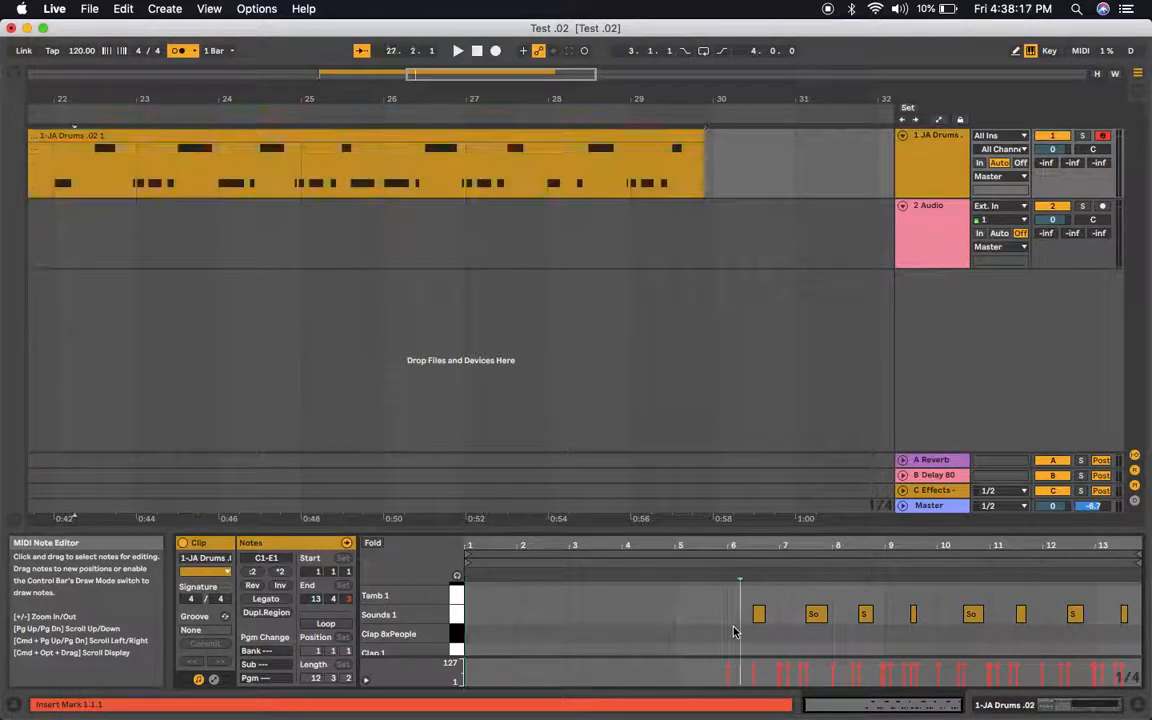
pyautogui.scroll(1, 733, 631)
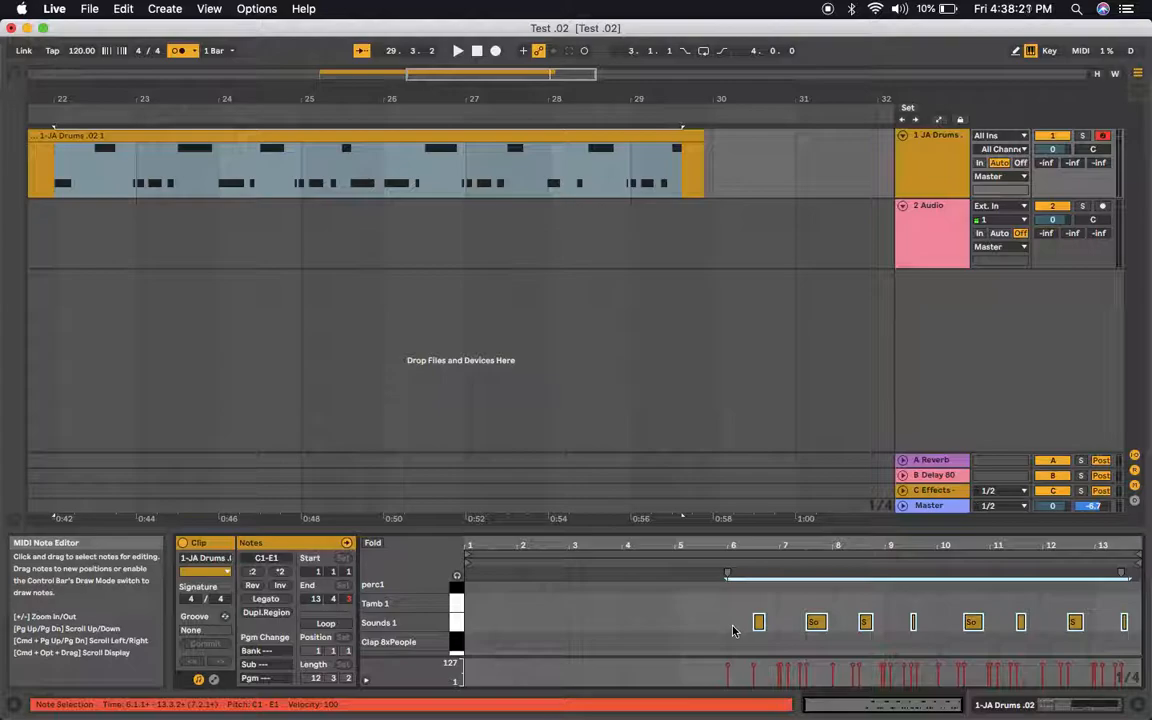
pyautogui.scroll(-2, 996, 614)
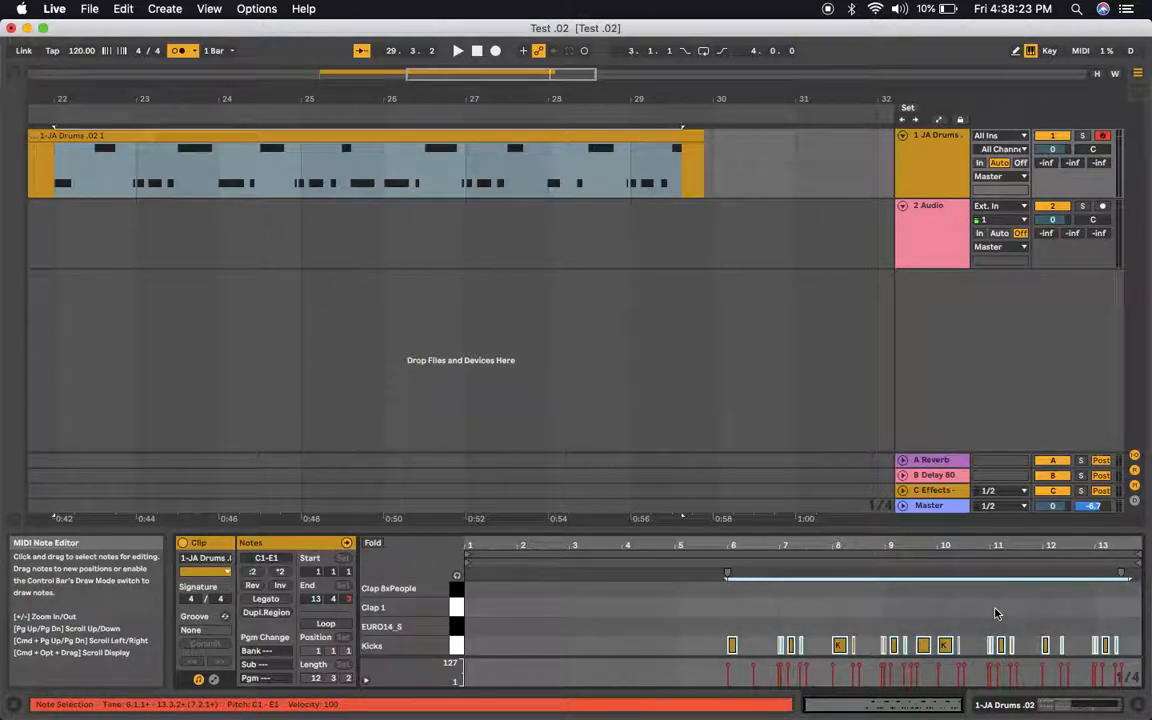
# Quantize the starts of all selected drum notes to 1/32 at 100% amount.
pyautogui.scroll(3, 996, 614)
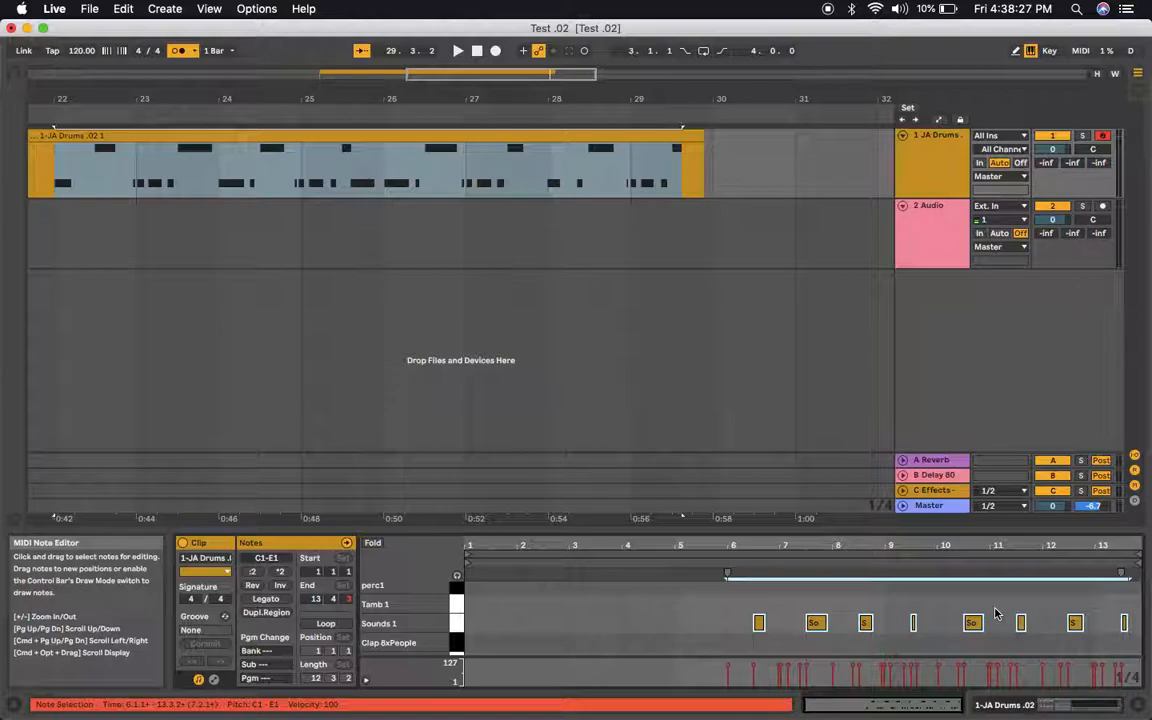
pyautogui.press('super+shift+u')
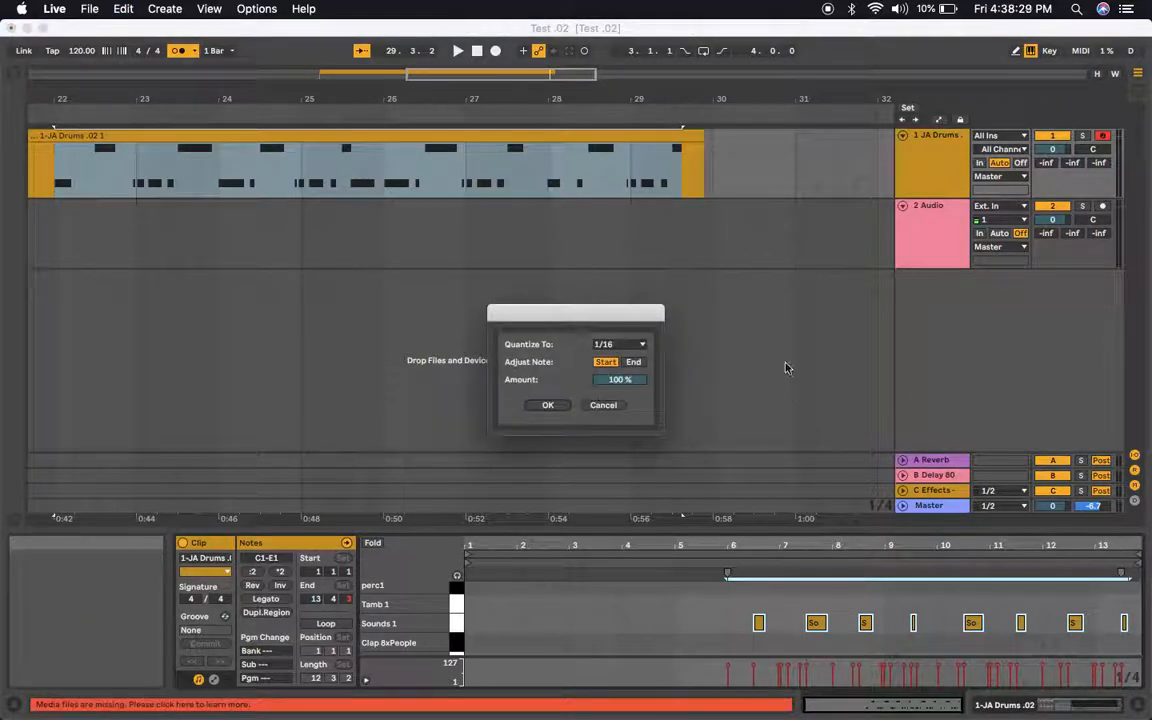
pyautogui.click(641, 345)
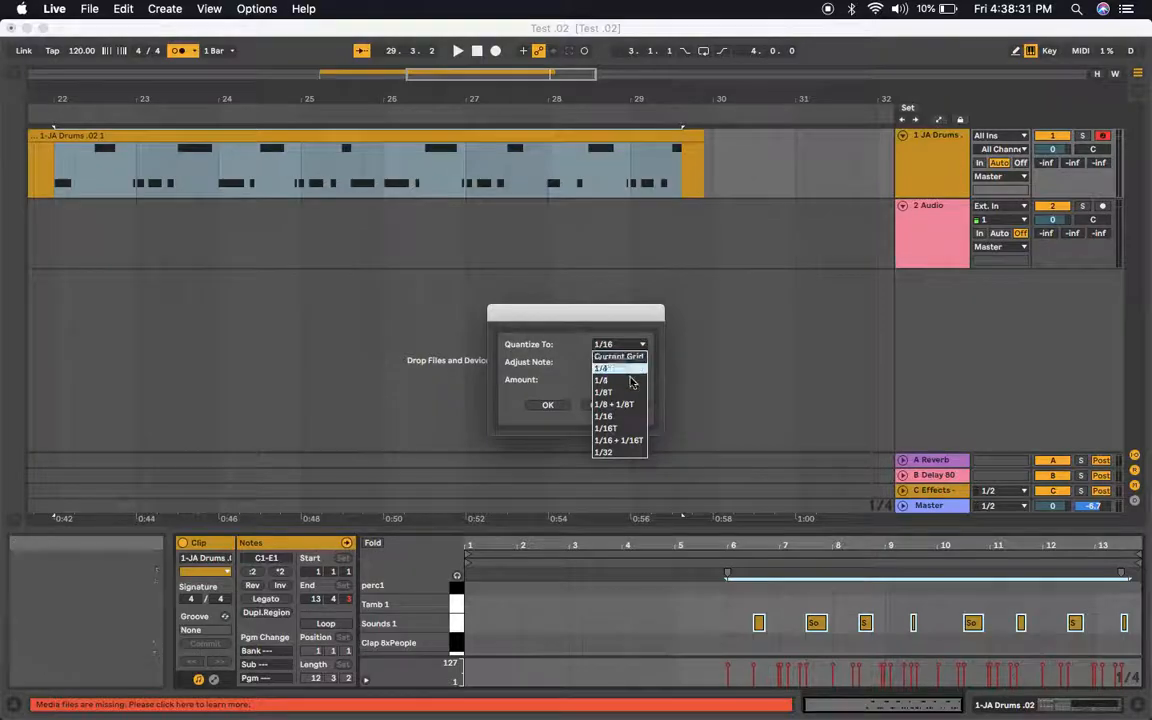
pyautogui.click(617, 454)
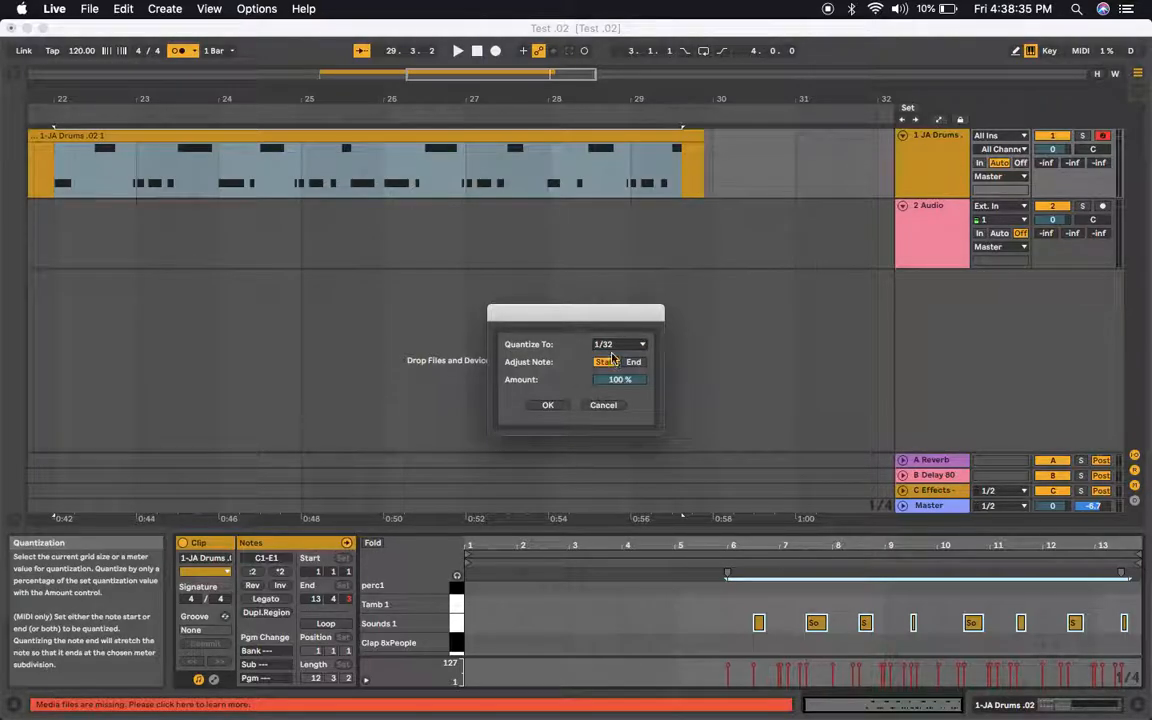
pyautogui.click(548, 406)
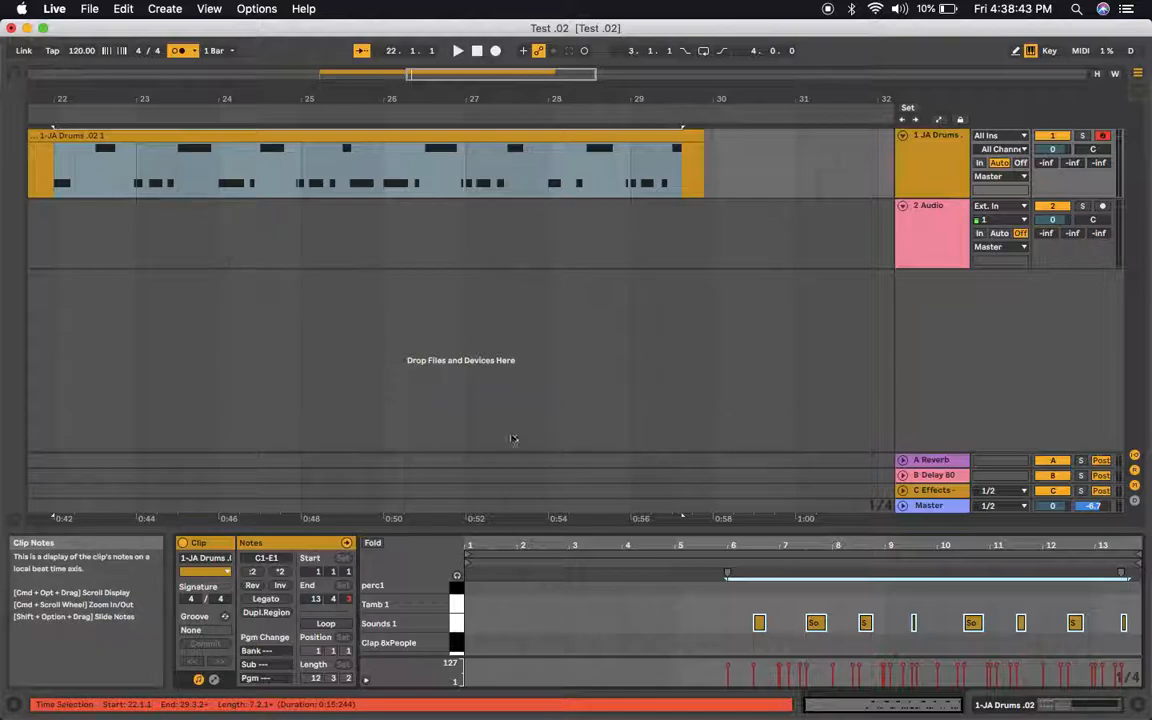
# Play back the quantized drum clip from bar 22 and stop.
pyautogui.click(56, 165)
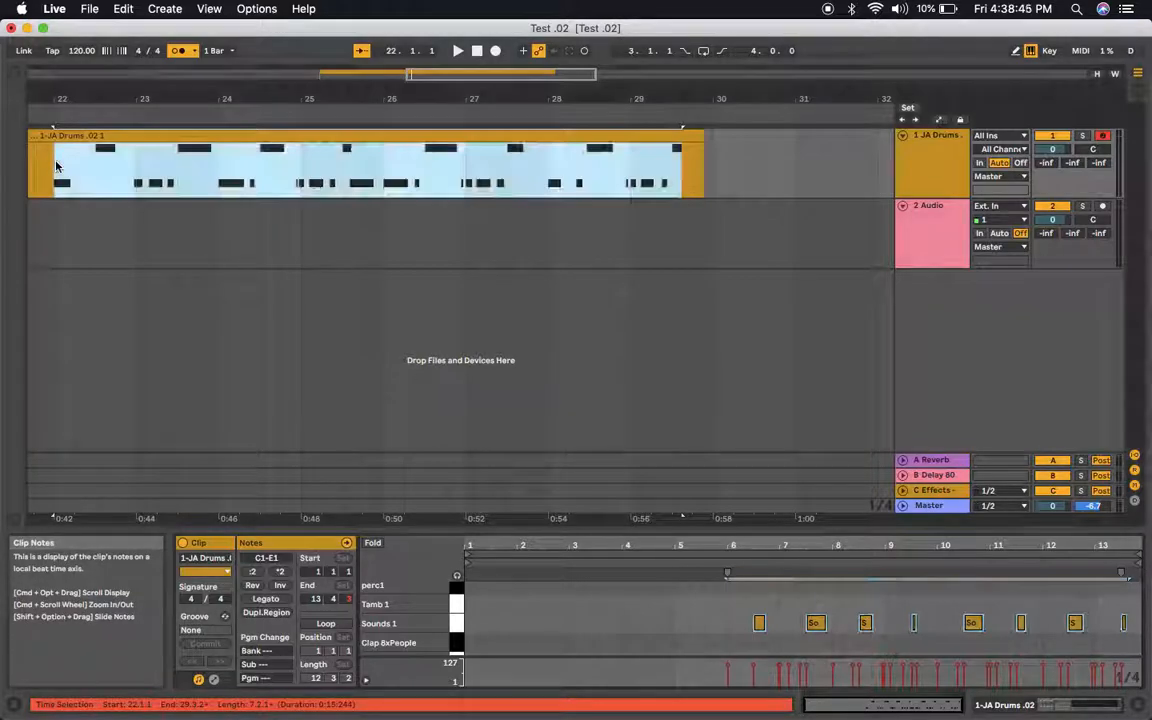
pyautogui.click(56, 165)
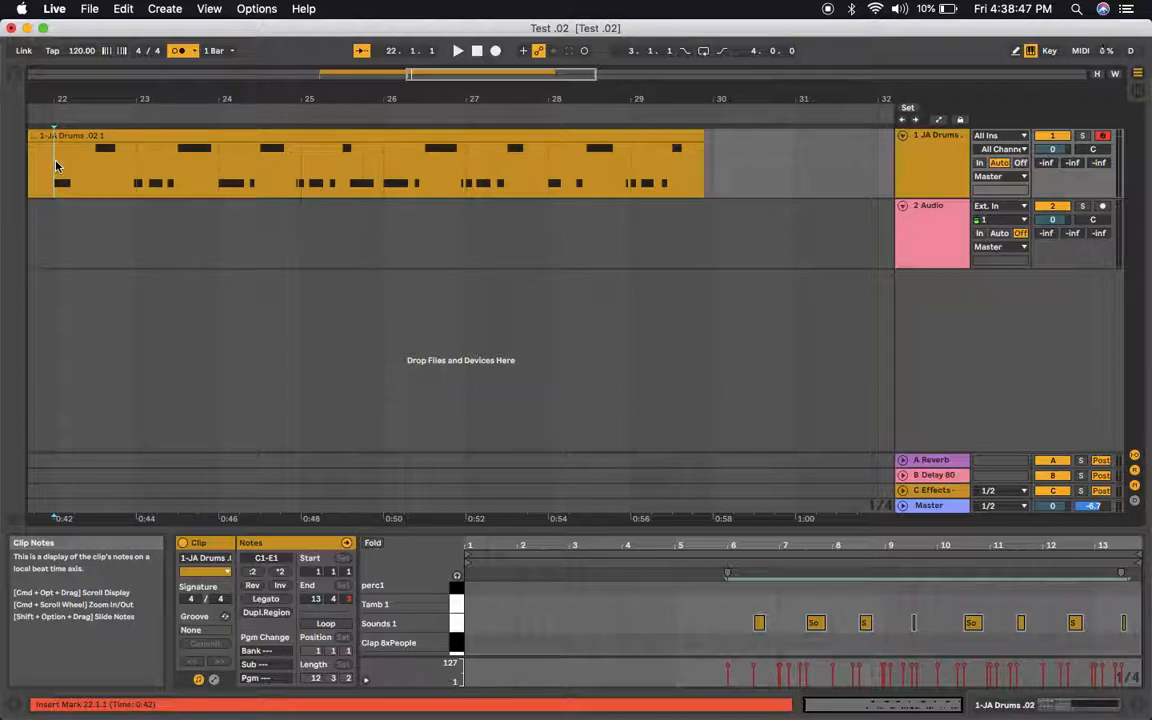
pyautogui.press('space')
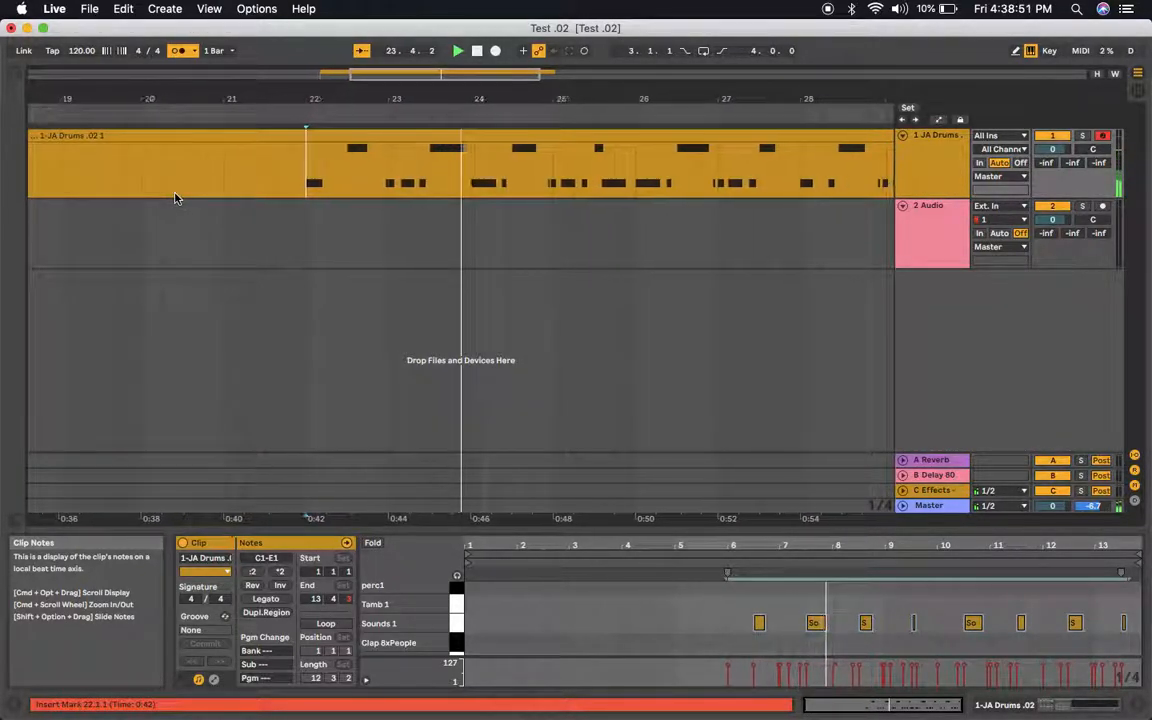
# Nudge the short kick just before clip bar 7 (arrangement bar 23) one grid step earlier to 6.4.4.
pyautogui.click(392, 166)
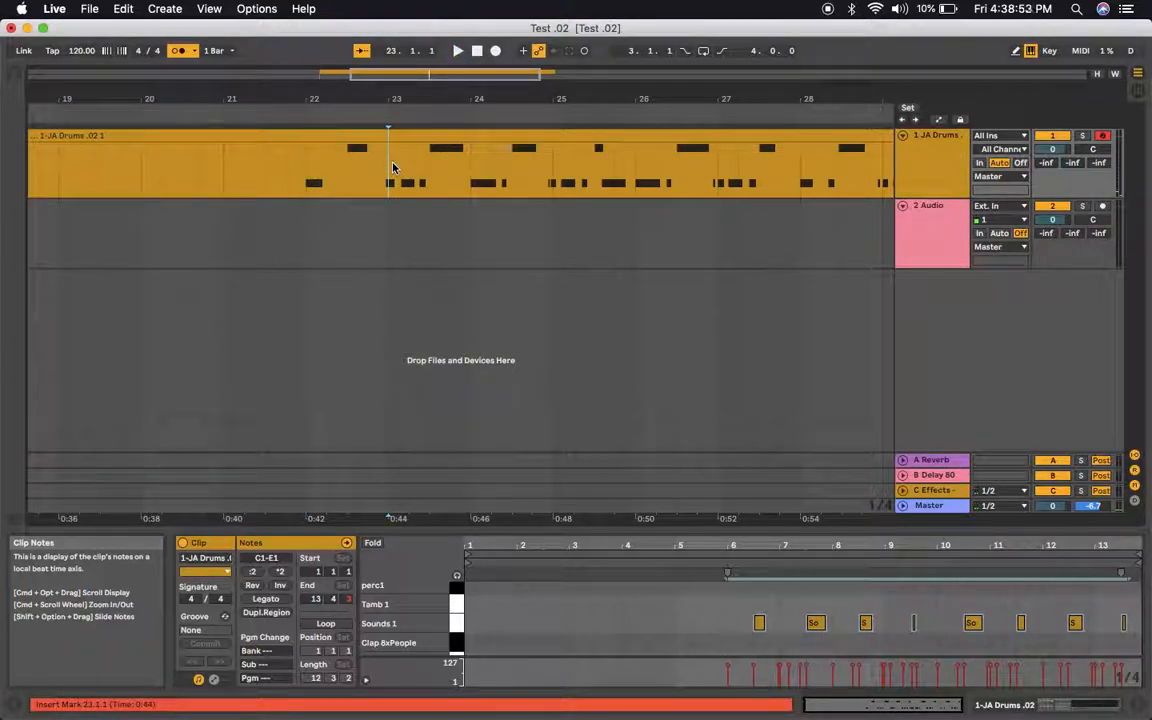
pyautogui.press('+')
pyautogui.press('+')
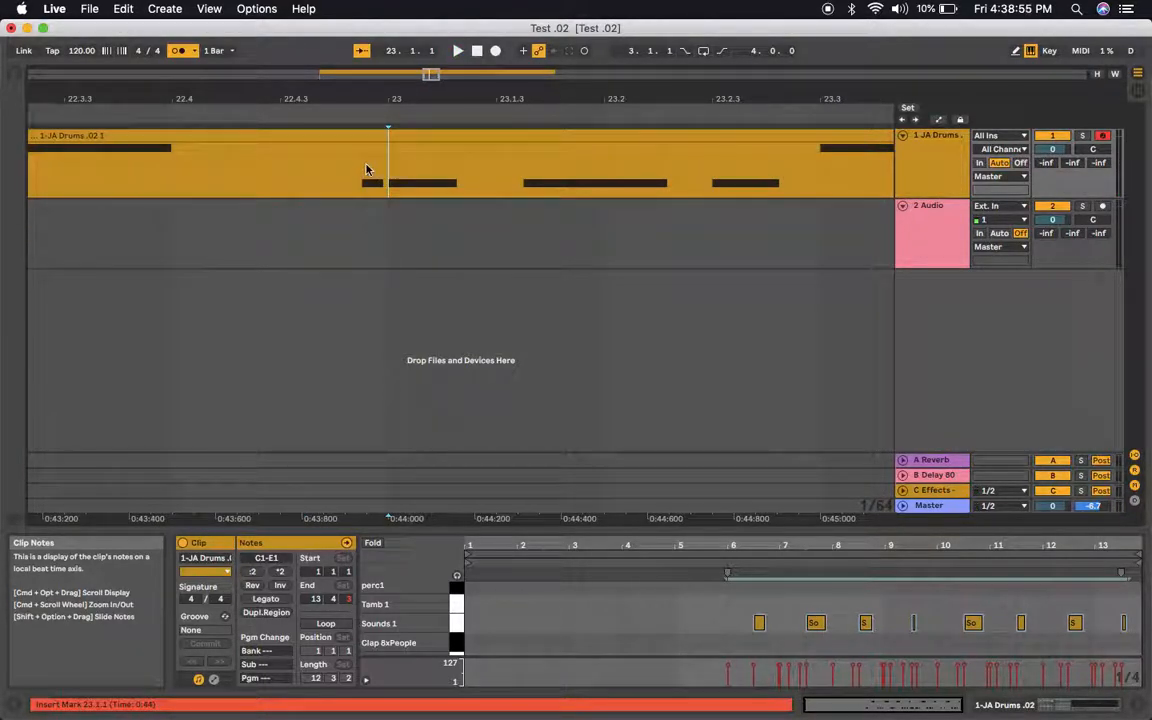
pyautogui.click(785, 626)
pyautogui.scroll(-3, 785, 626)
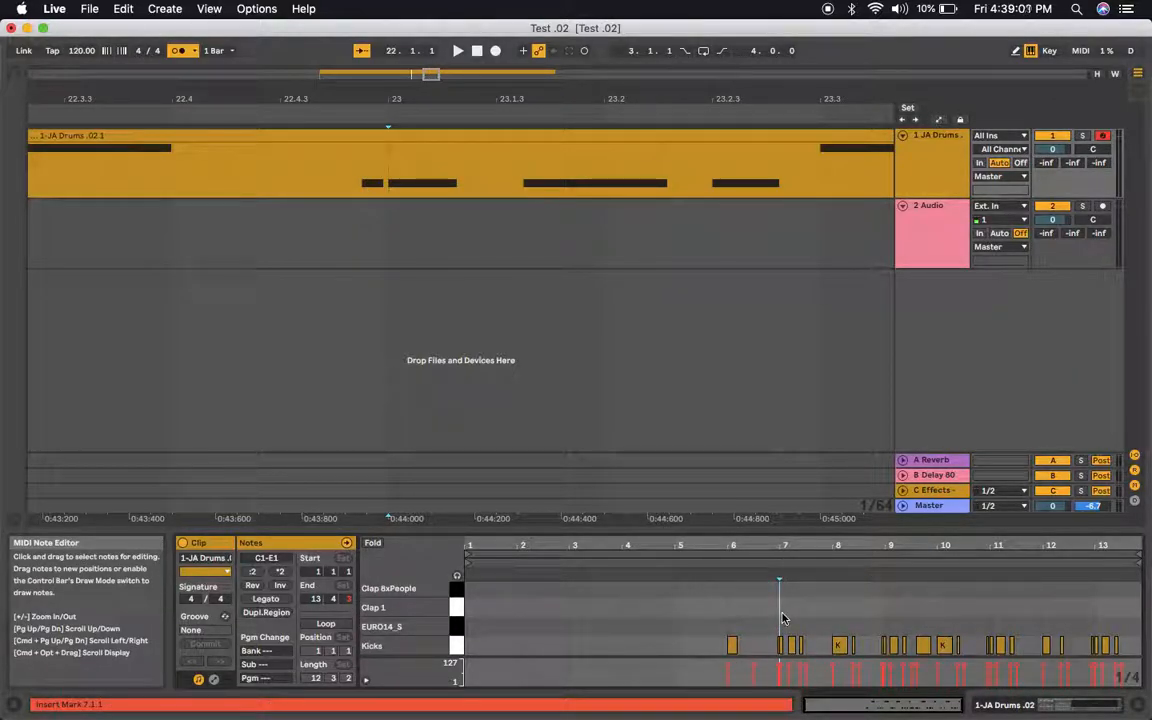
pyautogui.press('+')
pyautogui.press('+')
pyautogui.press('+')
pyautogui.press('+')
pyautogui.press('+')
pyautogui.press('+')
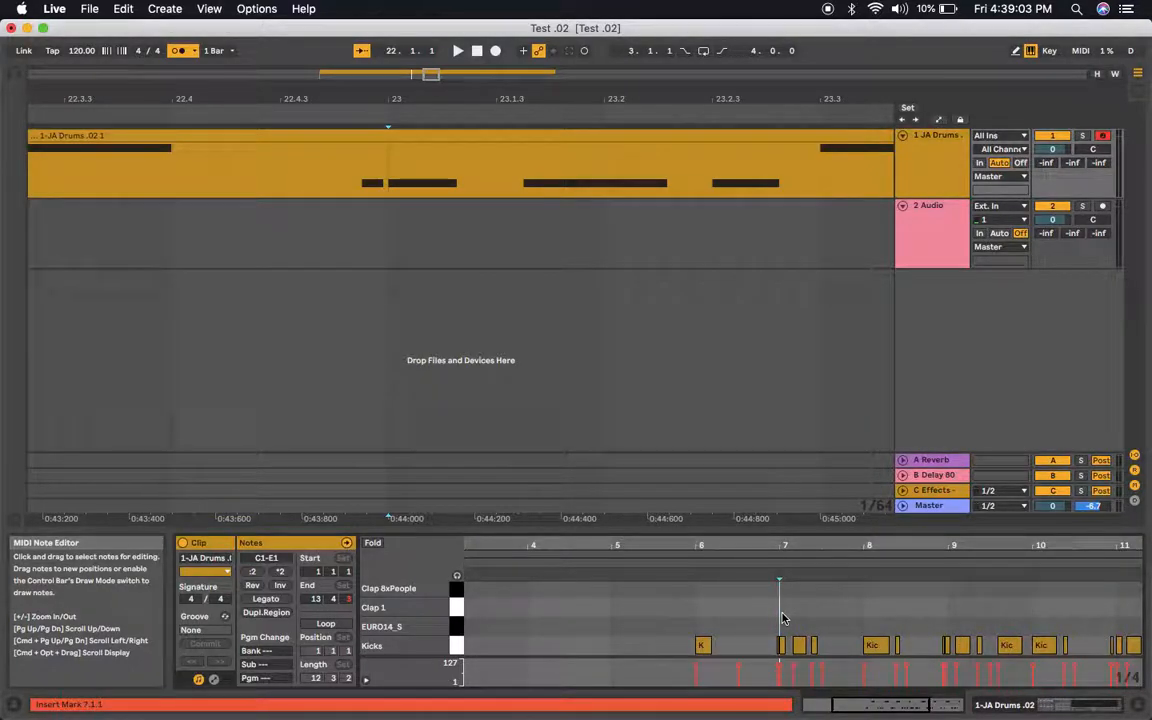
pyautogui.click(762, 645)
pyautogui.press('Left')
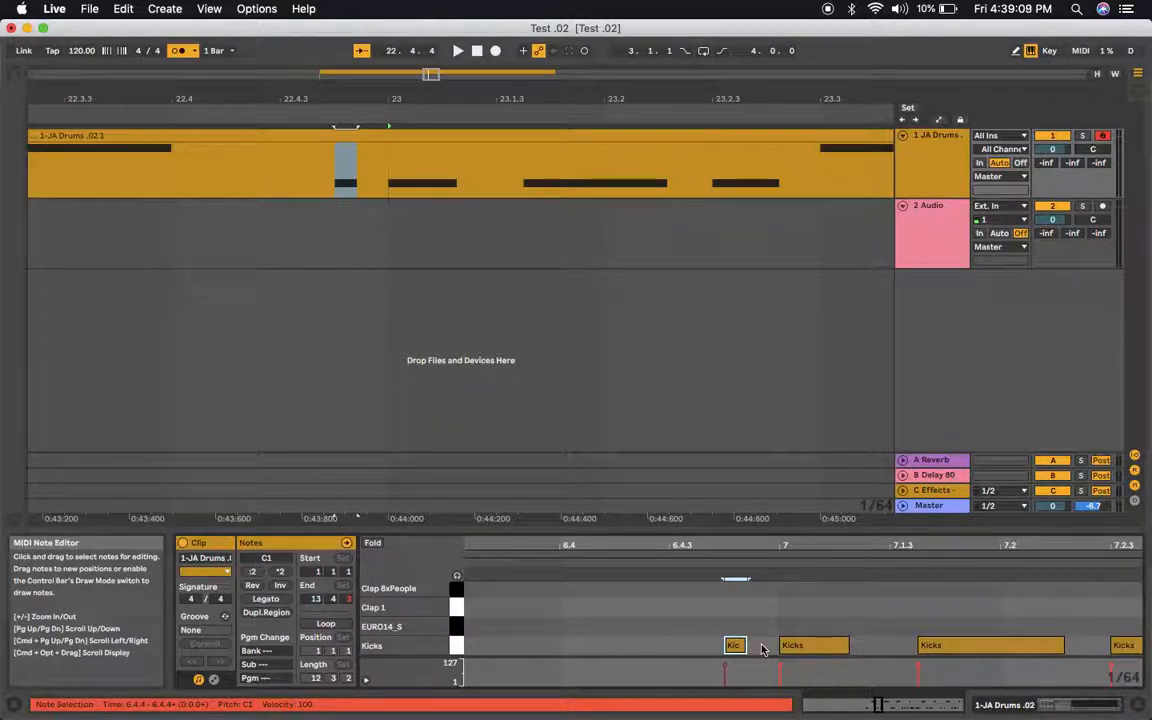
# Play the drum clip from 21.4.4, just ahead of its first kick, to check the moved kick, and stop.
pyautogui.press('space')
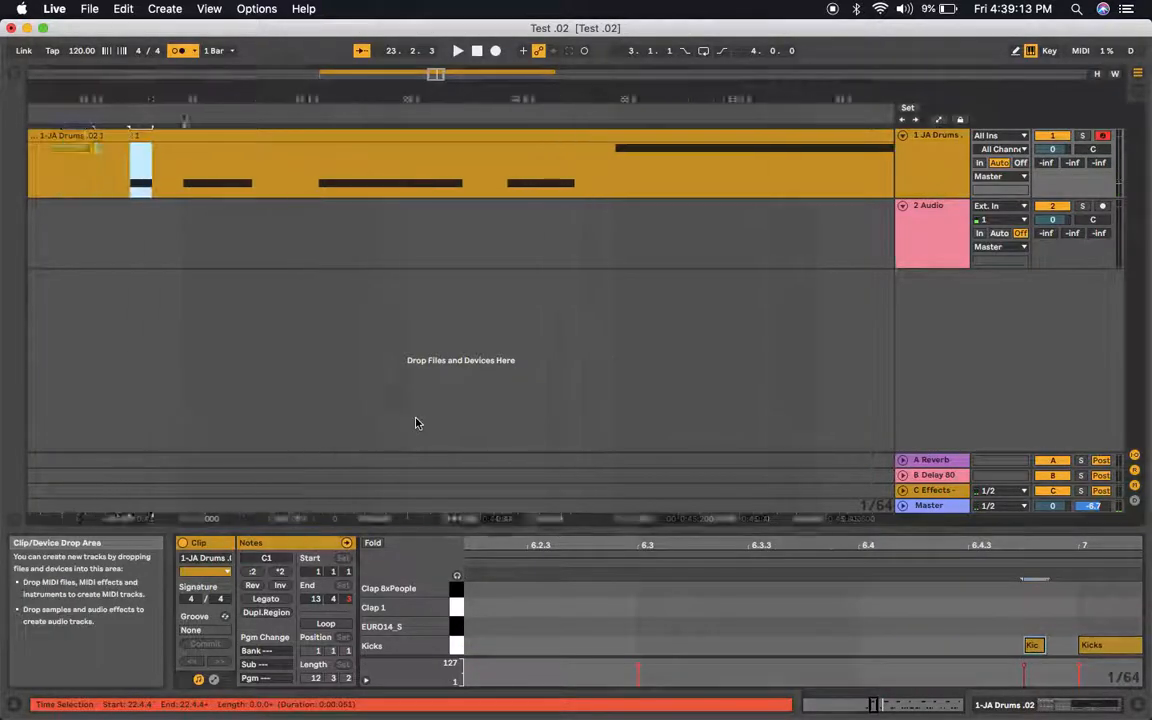
pyautogui.hscroll(2, 417, 423)
pyautogui.click(147, 188)
pyautogui.press('-')
pyautogui.press('-')
pyautogui.press('-')
pyautogui.press('-')
pyautogui.press('-')
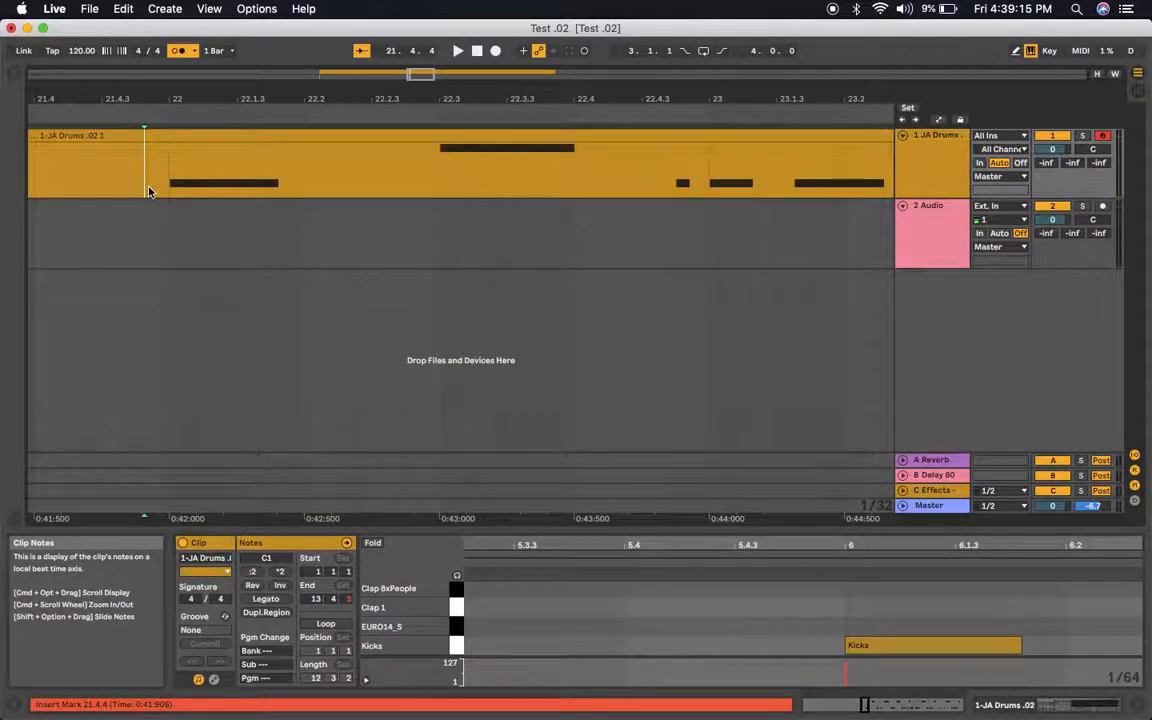
pyautogui.press('space')
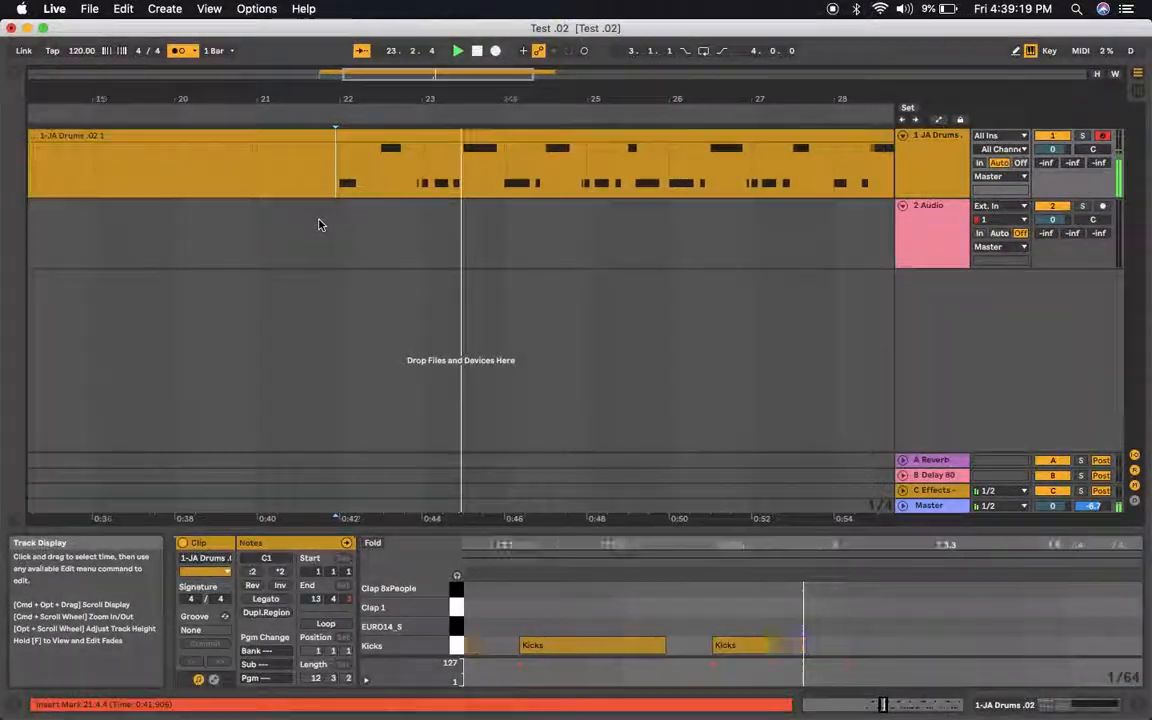
pyautogui.press('space')
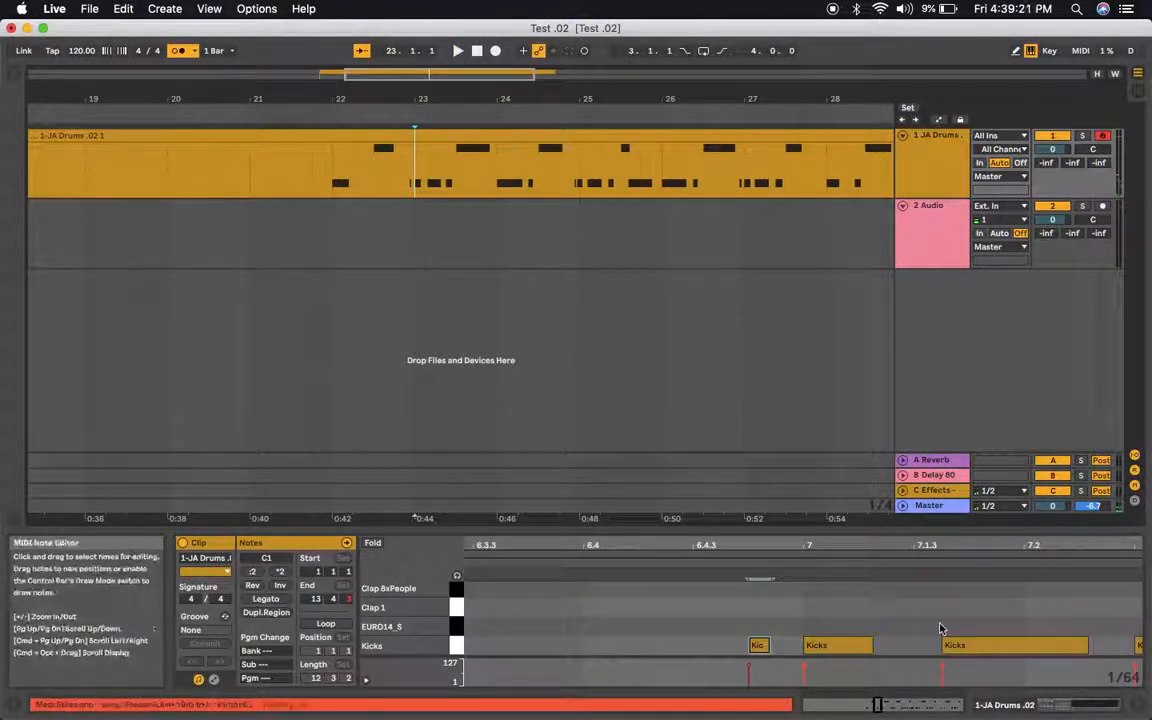
# Nudge the long kick just after 7.1.3 in the drum clip slightly earlier.
pyautogui.click(955, 625)
pyautogui.moveTo(955, 622); pyautogui.dragTo(985, 644)
pyautogui.press('Left')
pyautogui.press('Left')
pyautogui.press('Left')
pyautogui.press('Right')
# Play the drum clip from bar 22 to check the adjusted long kick, and stop.
pyautogui.click(334, 174)
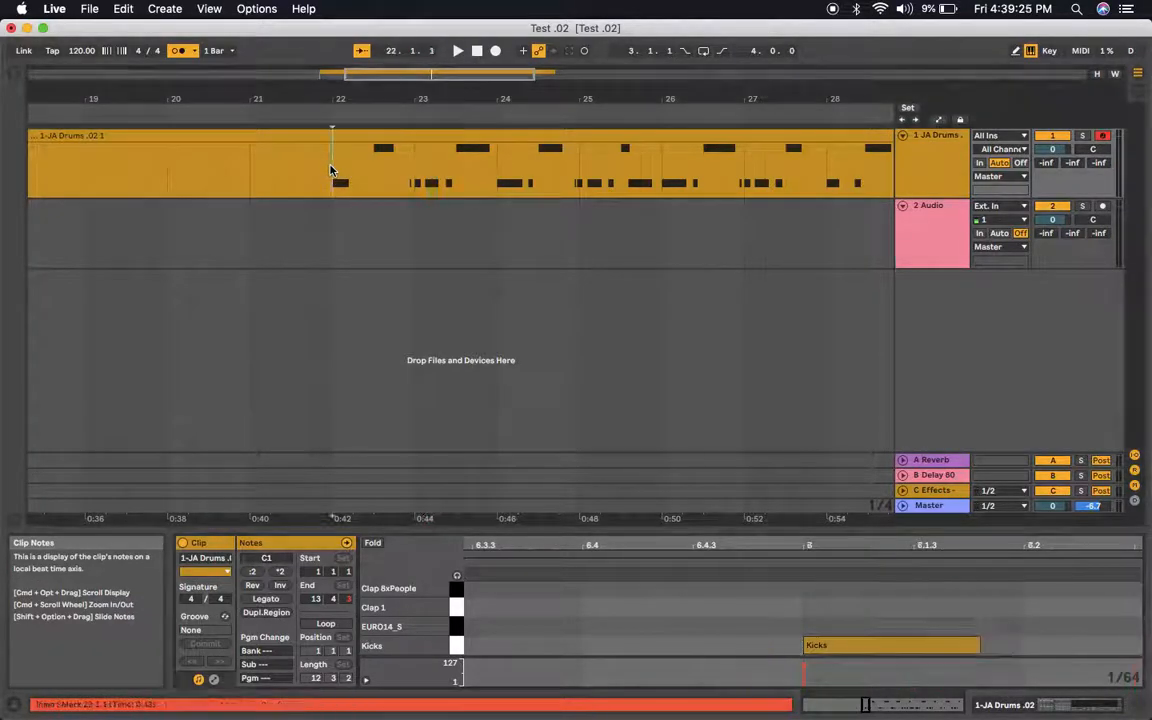
pyautogui.press('space')
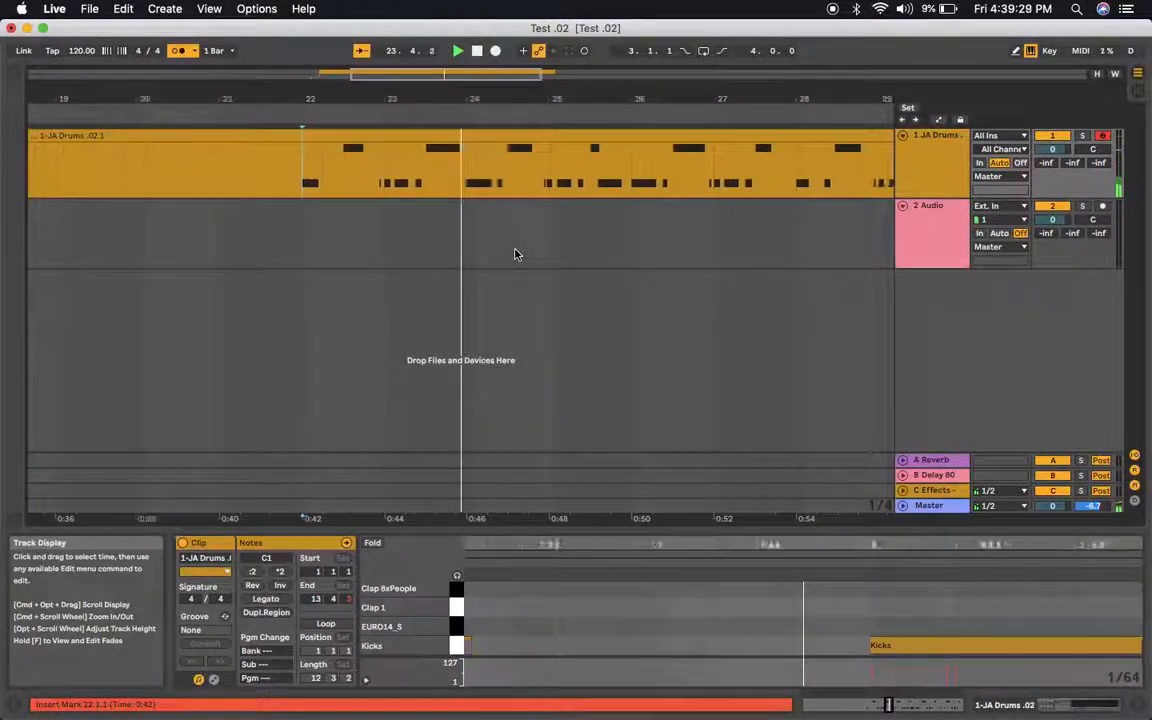
pyautogui.click(283, 170)
pyautogui.press('space')
# Split the drum clip at bars 22 and 24, and consolidate that two-bar time selection to a new scene.
pyautogui.moveTo(283, 170); pyautogui.dragTo(447, 177)
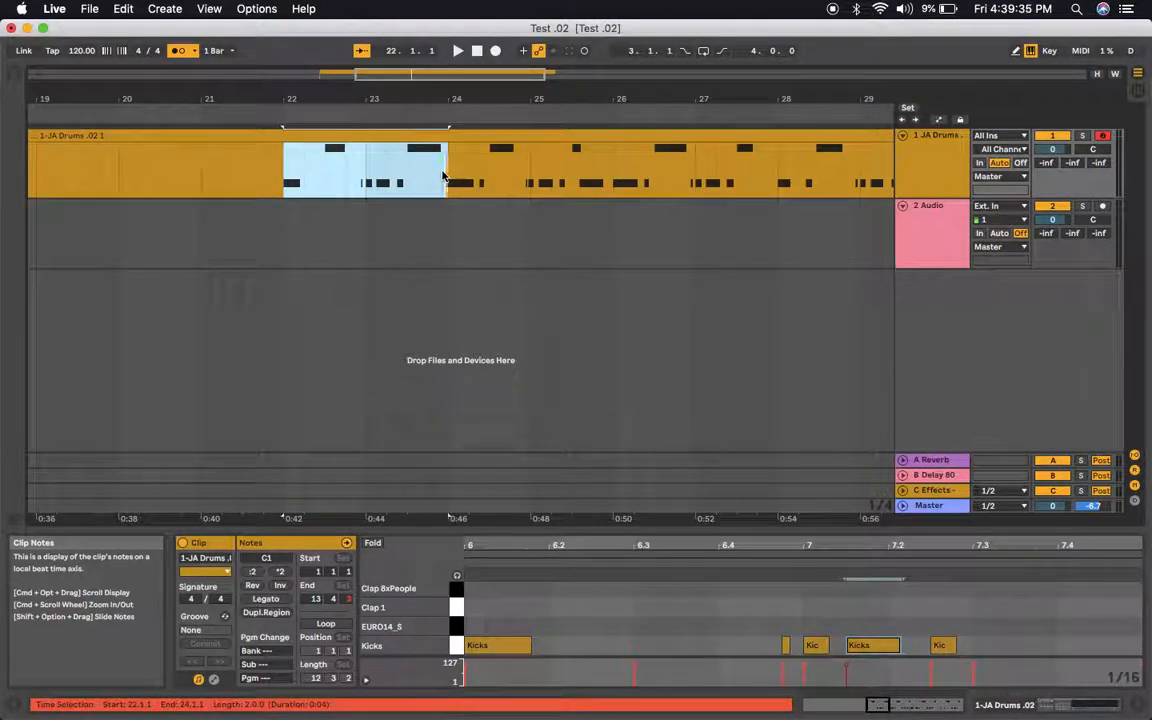
pyautogui.press('super+e')
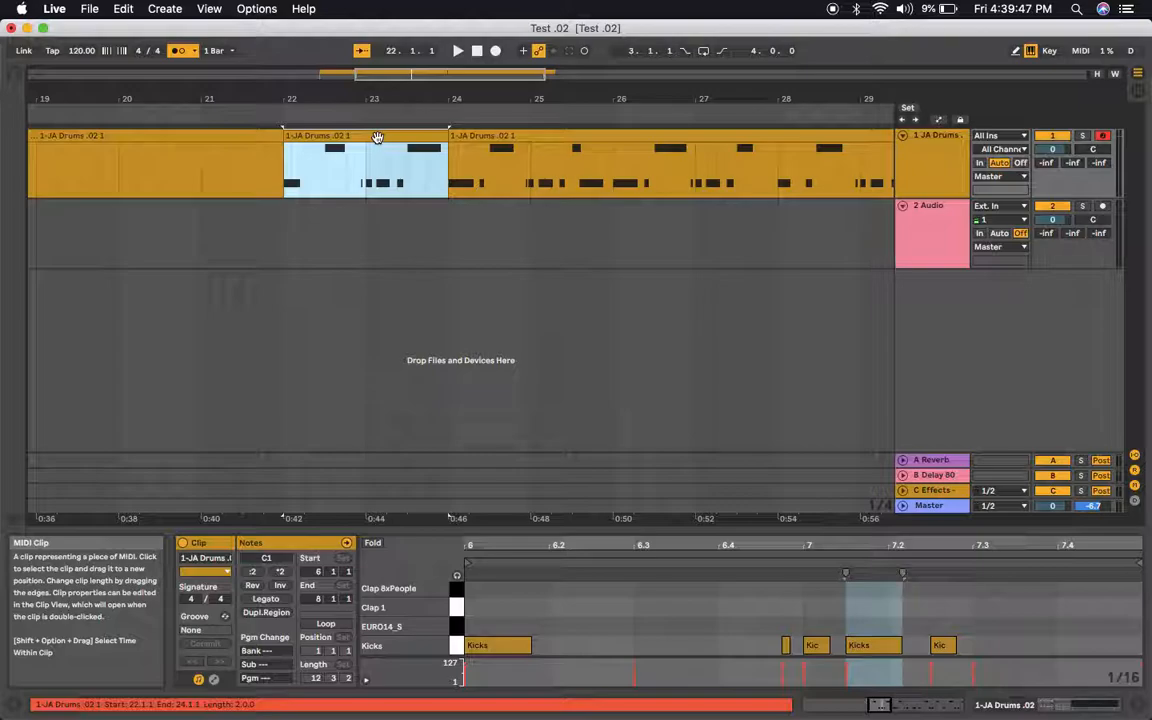
pyautogui.rightClick(381, 144)
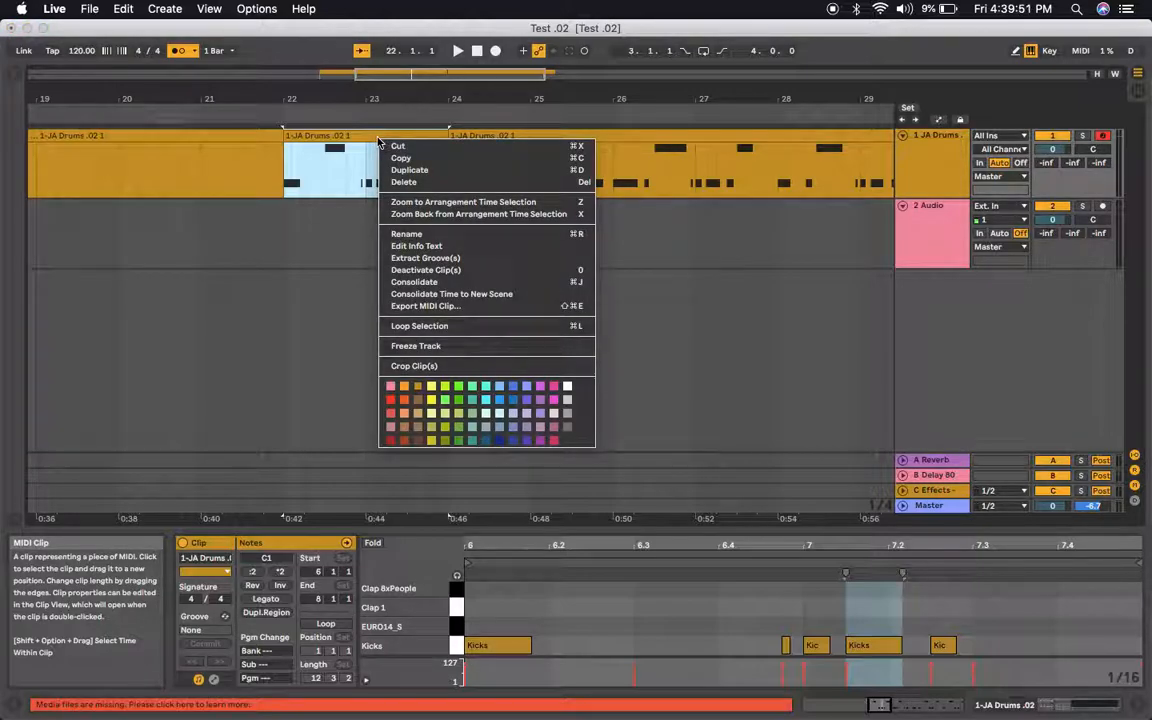
pyautogui.click(493, 298)
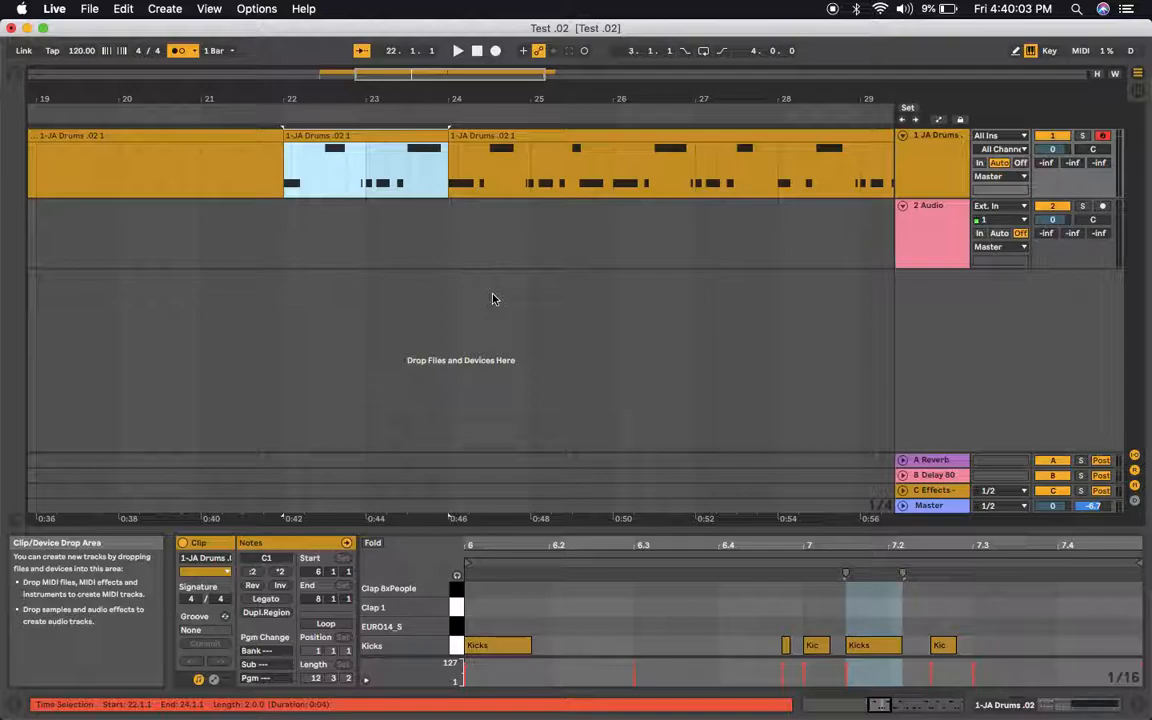
# Switch to Session View and move the consolidated drum clip into the drum track's slot in scene 1.
pyautogui.press('Tab')
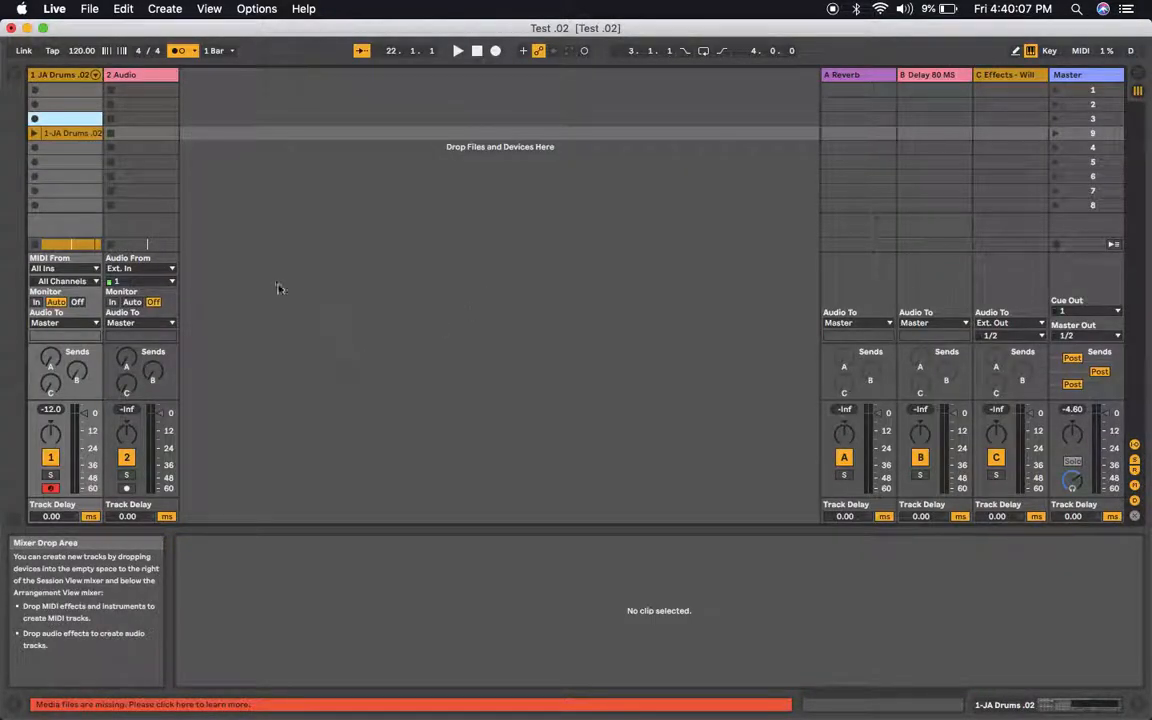
pyautogui.click(68, 140)
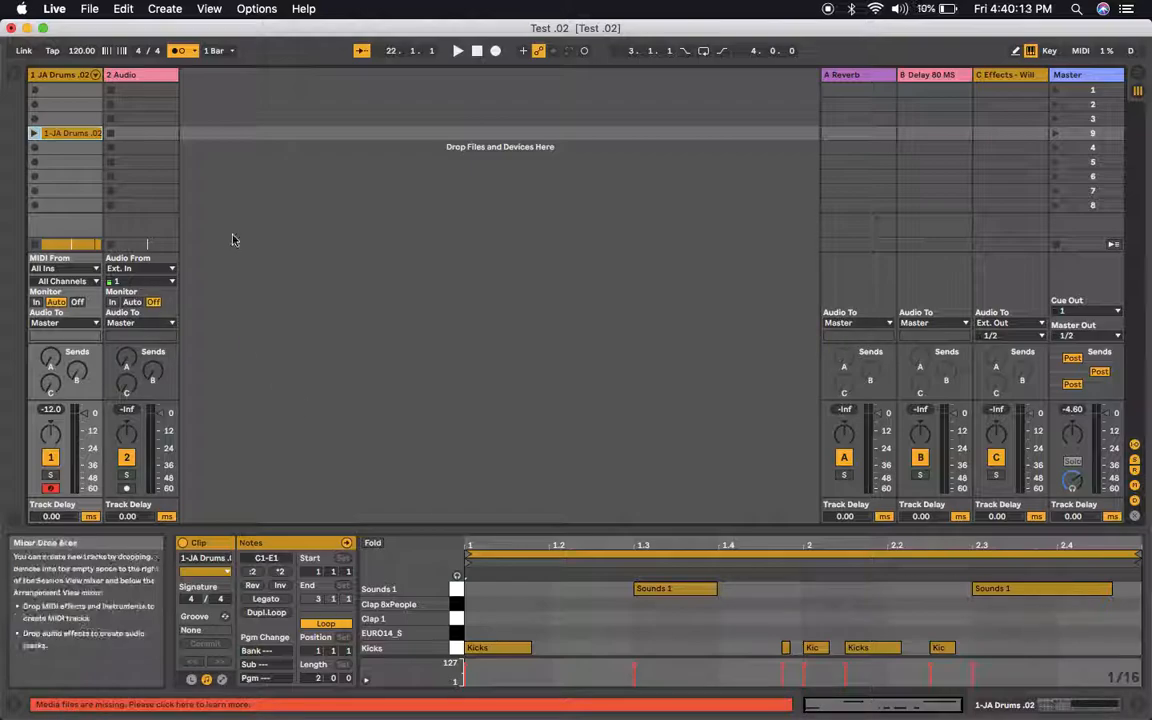
pyautogui.moveTo(64, 135); pyautogui.dragTo(72, 95)
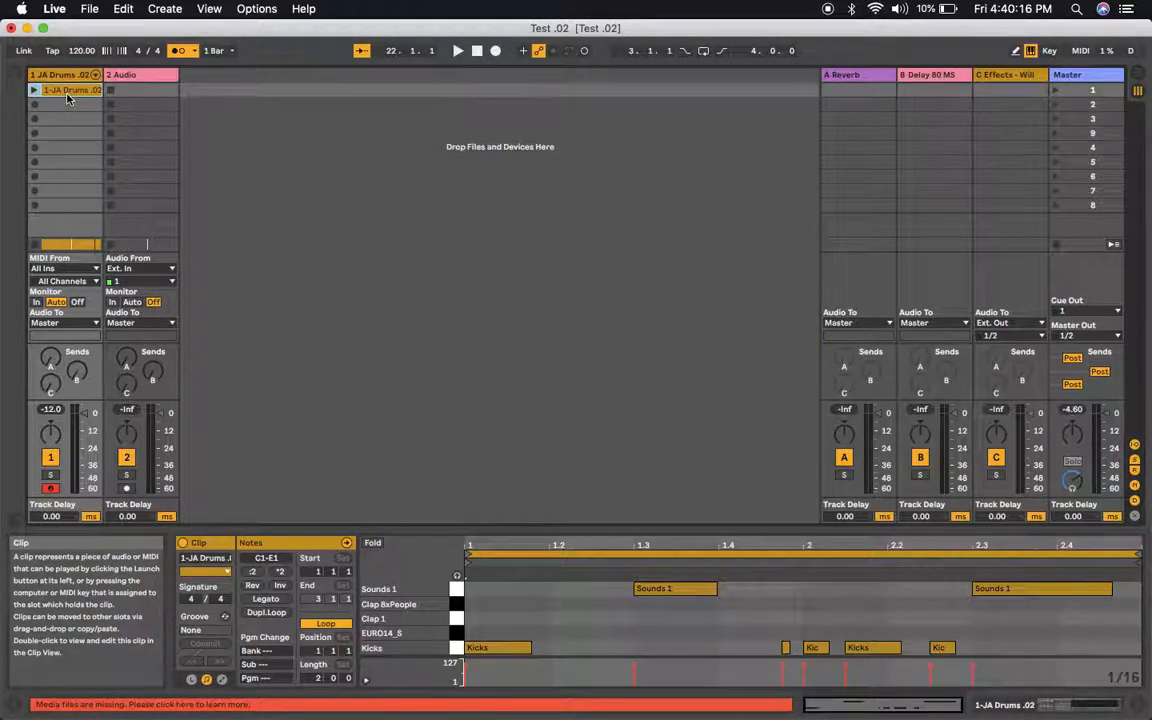
# Launch scene 1 to hear the looping two-bar drum clip, and stop playback.
pyautogui.click(1057, 91)
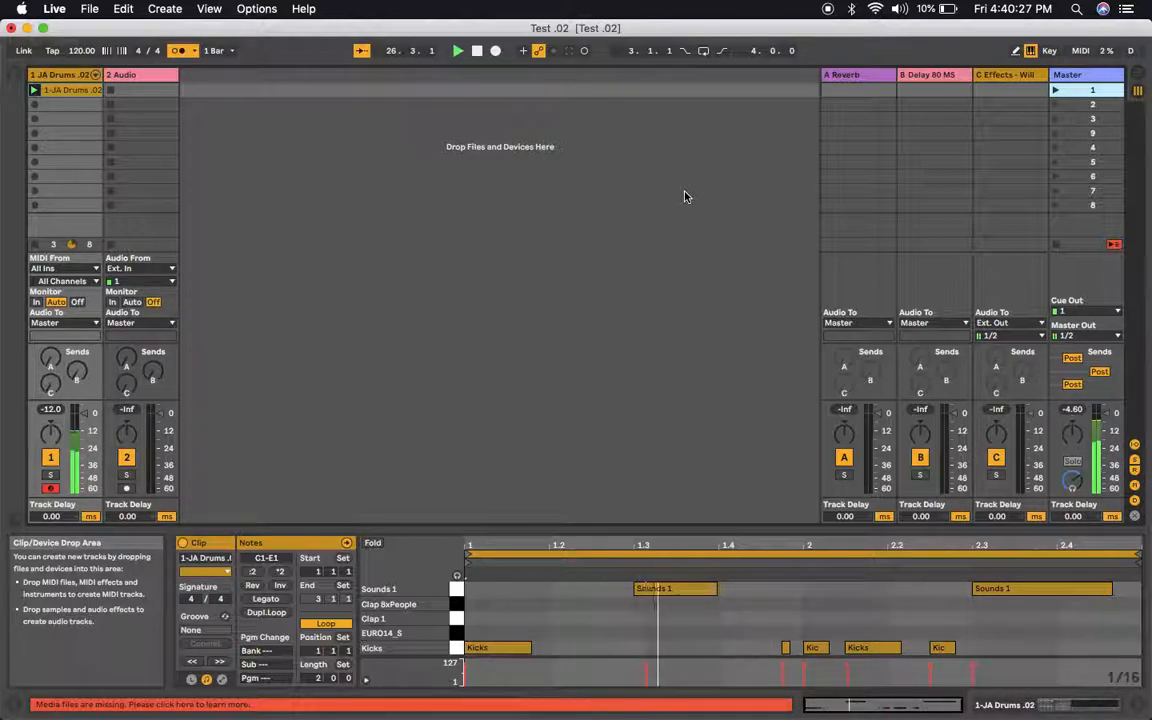
pyautogui.press('space')
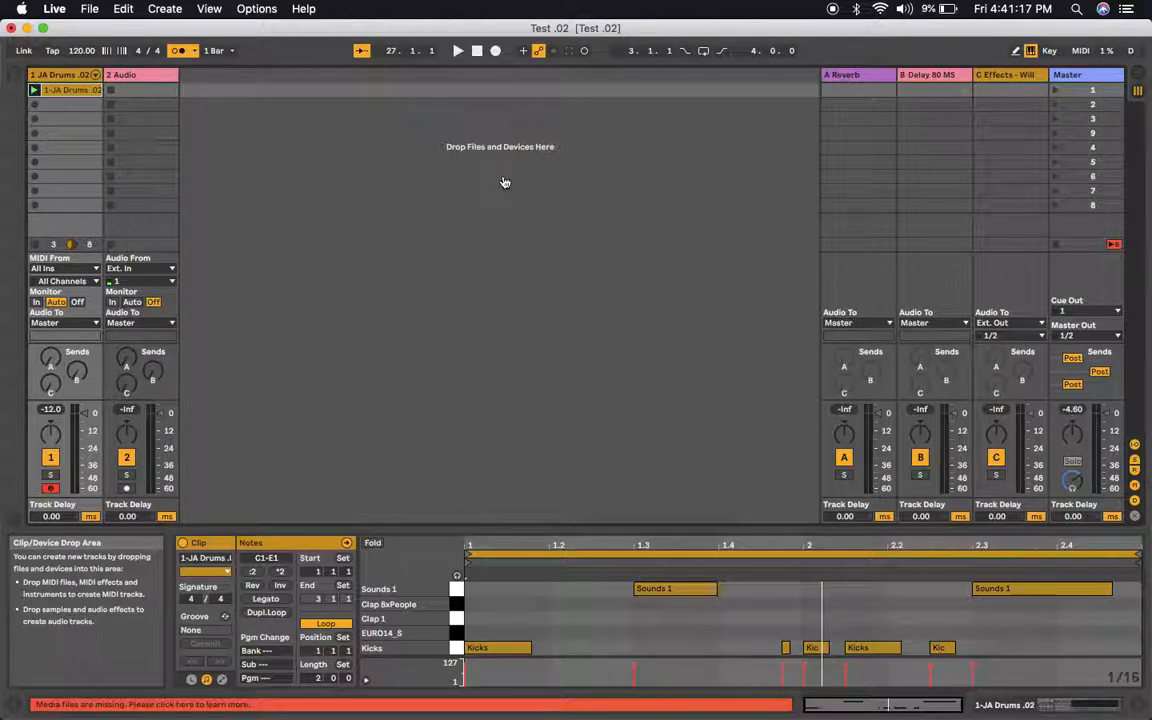
pyautogui.press('super+Tab')
pyautogui.press('super+Tab')
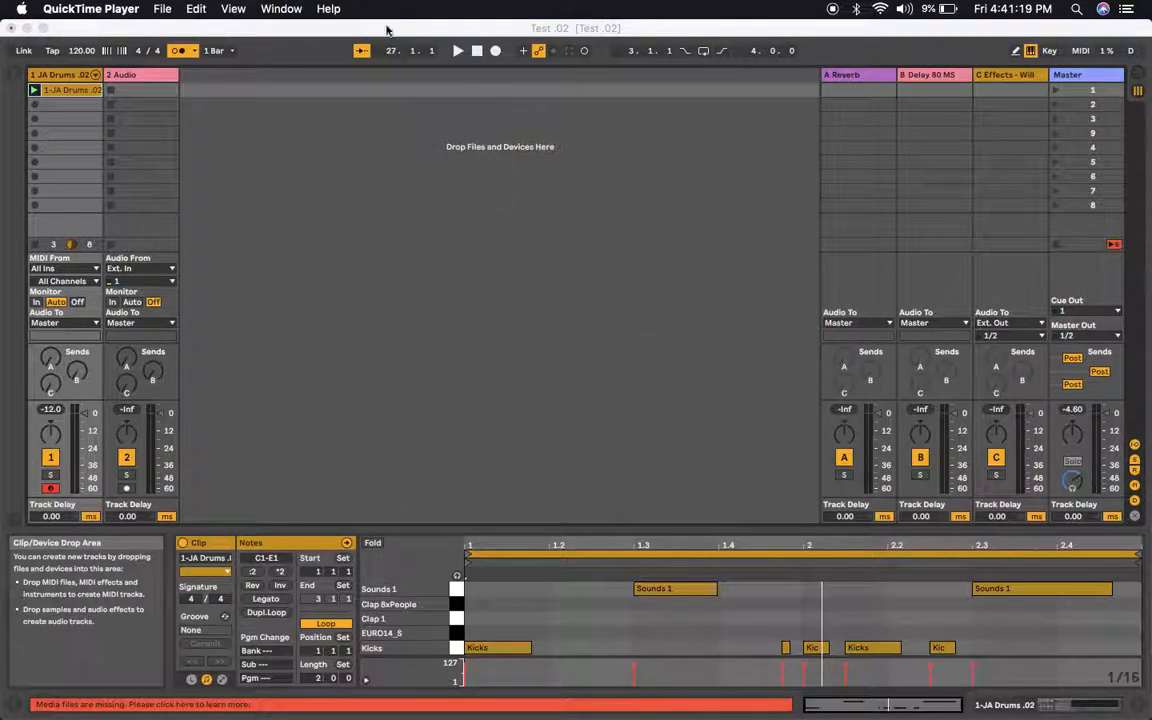